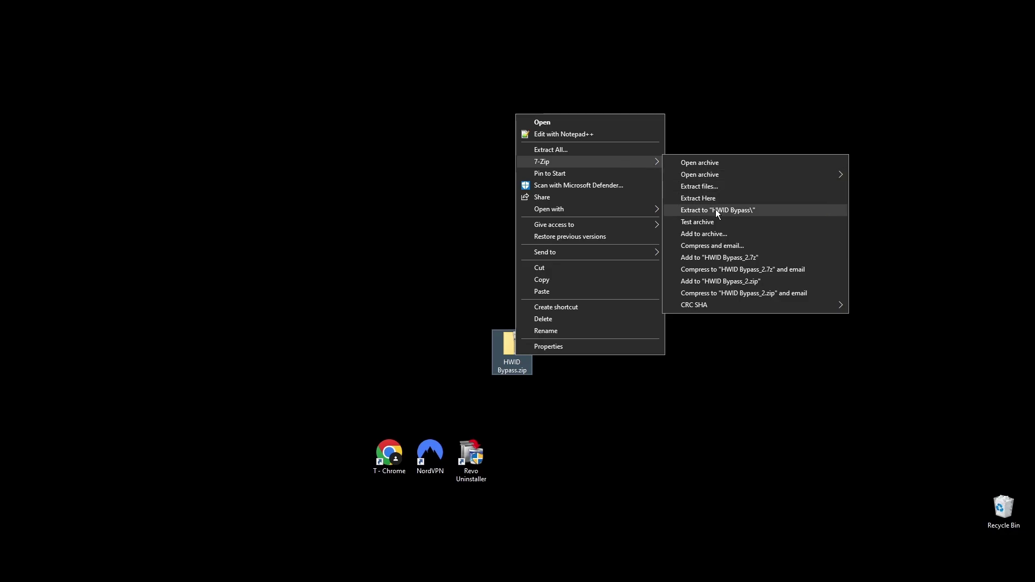
- Extract HWID Bypass.zip with 7-Zip into an HWID Bypass folder, entering the archive password
left_click(738, 211)
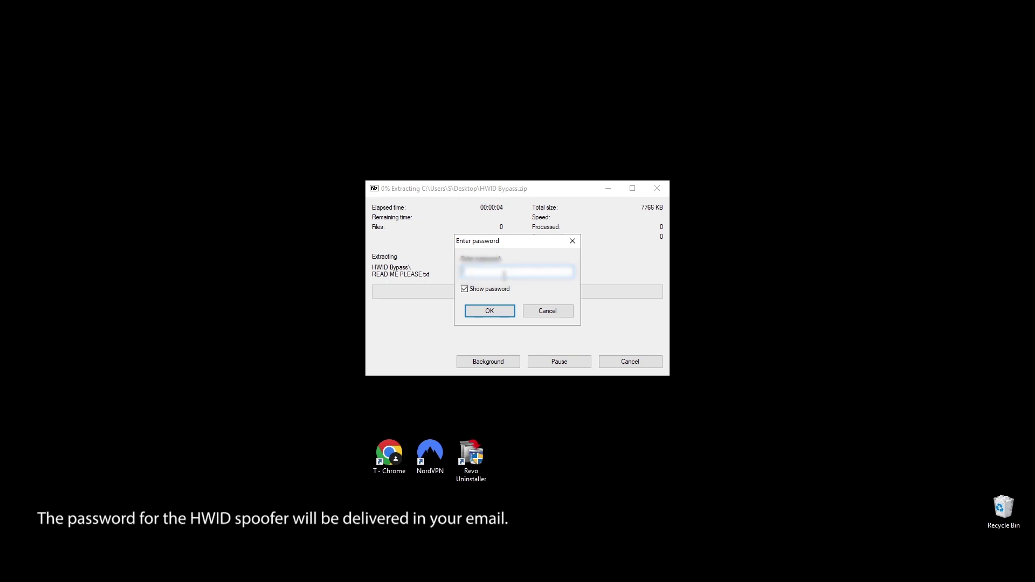
type("12345678910")
key("Return")
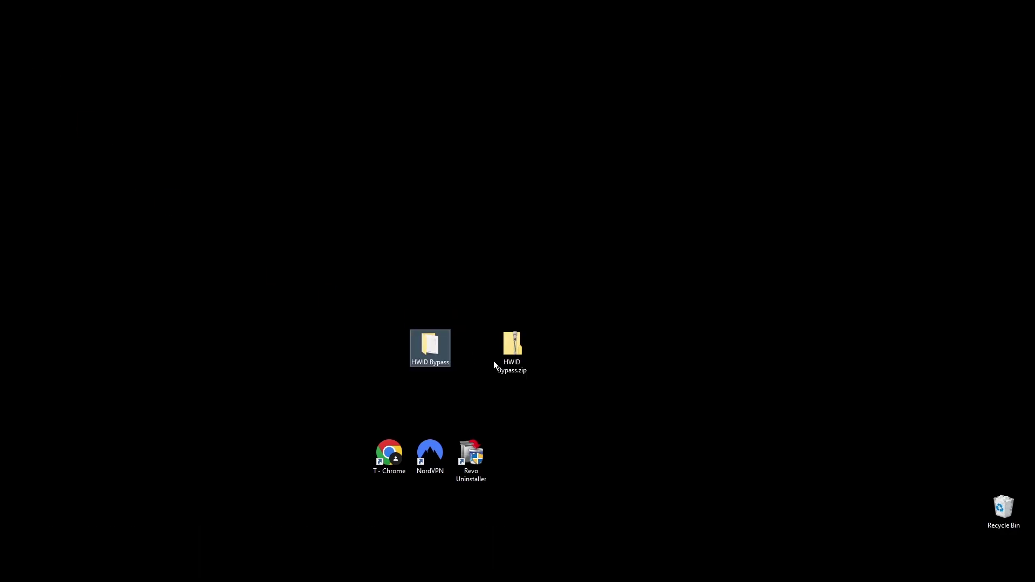
- Place the extracted HWID Bypass folder left of the zip and check its contents
left_click_drag(405, 351, 499, 355)
left_click_drag(521, 397, 452, 347)
double_click(444, 339)
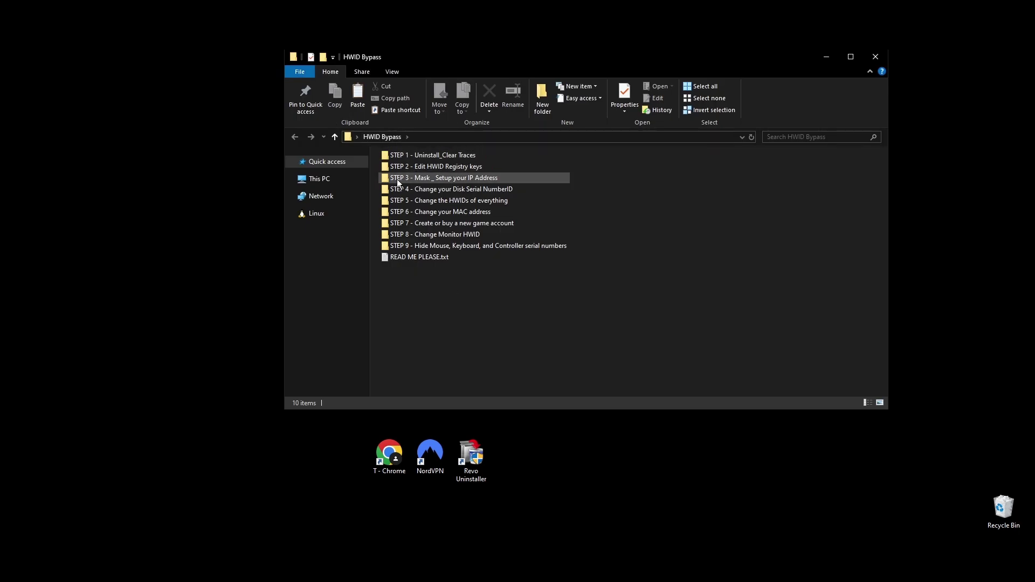
left_click(875, 55)
- Paste the HWID Bypass folder into Local Disk (C:) and open it there
key("super+e")
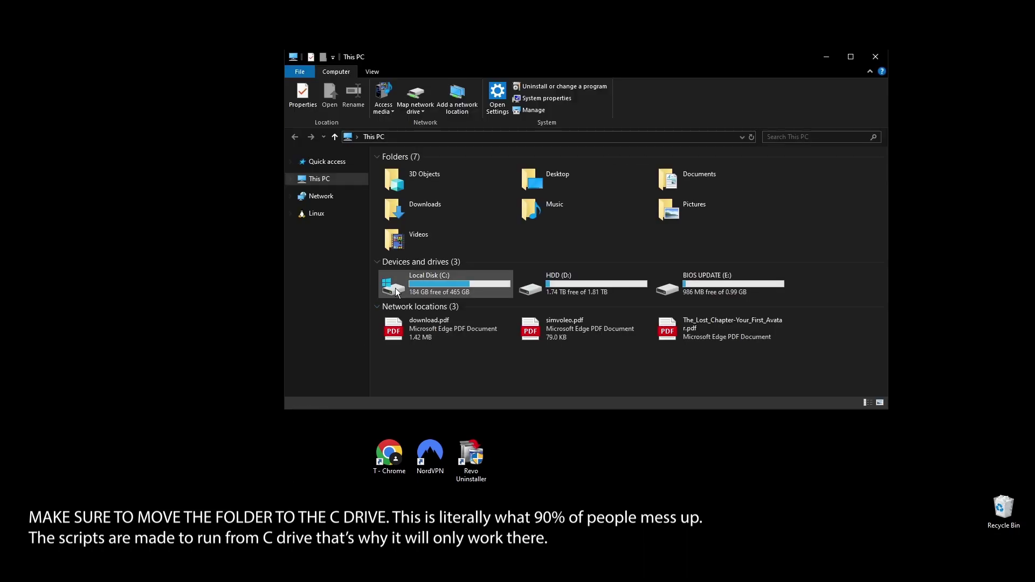
double_click(419, 279)
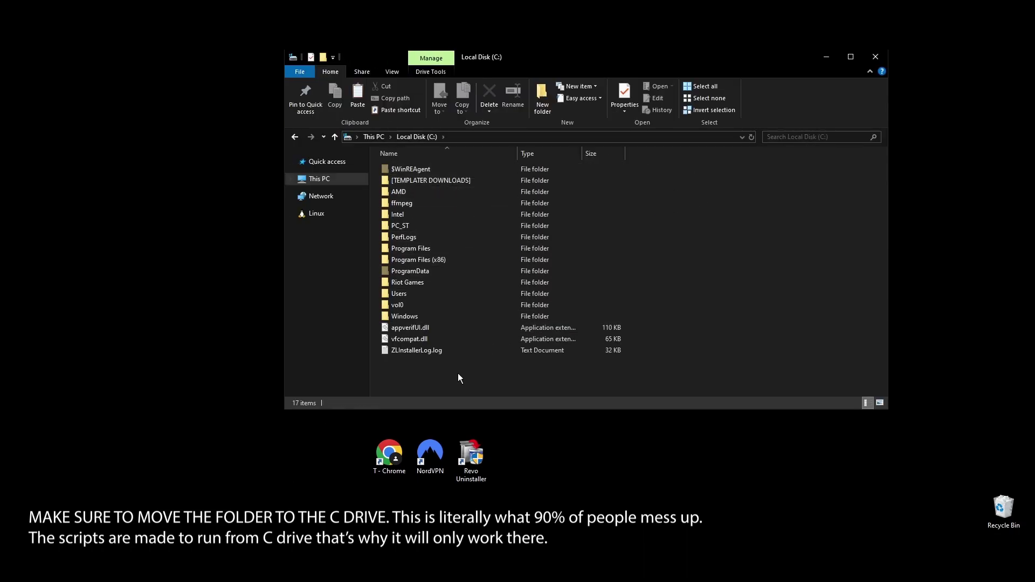
key("ctrl+v")
double_click(410, 363)
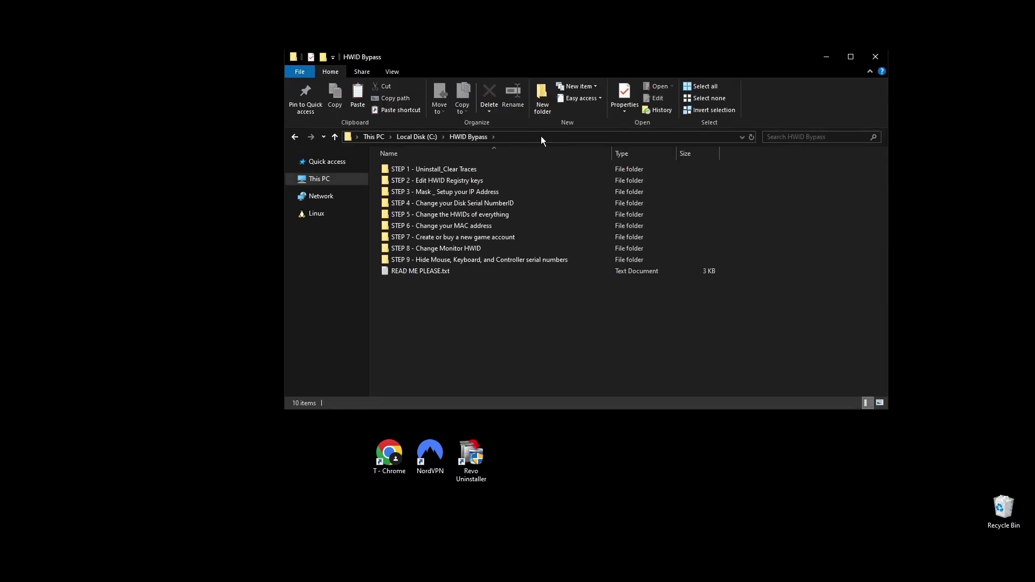
- Delete the desktop copies of the HWID Bypass folder and HWID Bypass.zip
left_click_drag(525, 65, 765, 129)
left_click_drag(504, 329, 380, 331)
left_click_drag(294, 294, 465, 369)
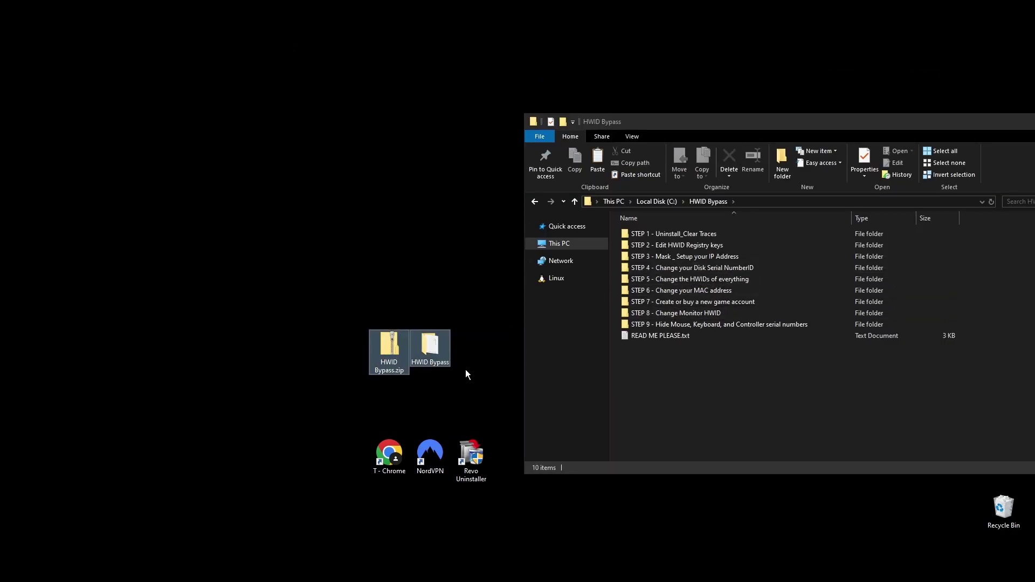
key("Delete")
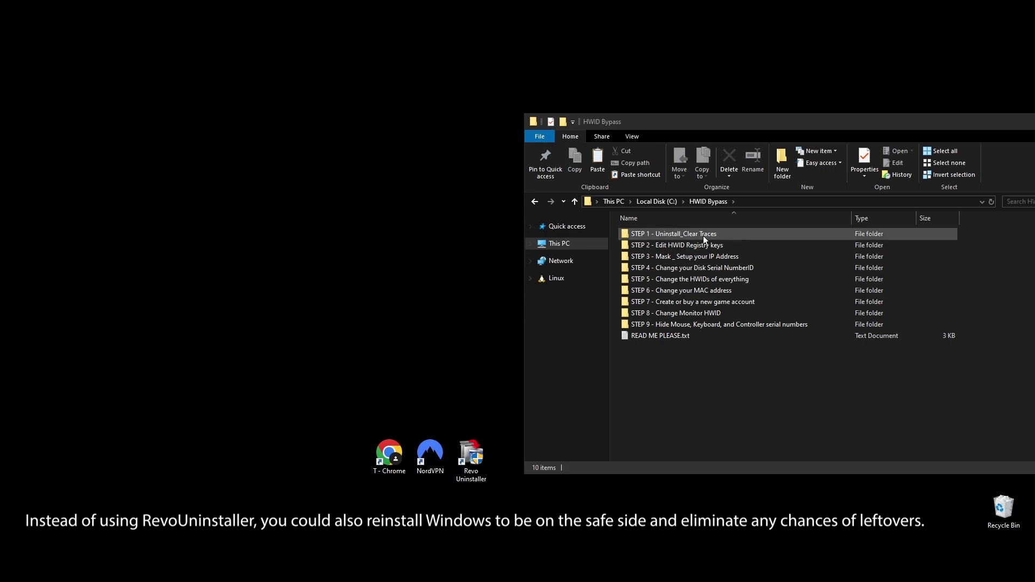
- Open STEP 1 - Uninstall_Clear Traces and launch Revo Uninstaller from its shortcut
left_click(703, 236)
double_click(703, 236)
left_click(677, 234)
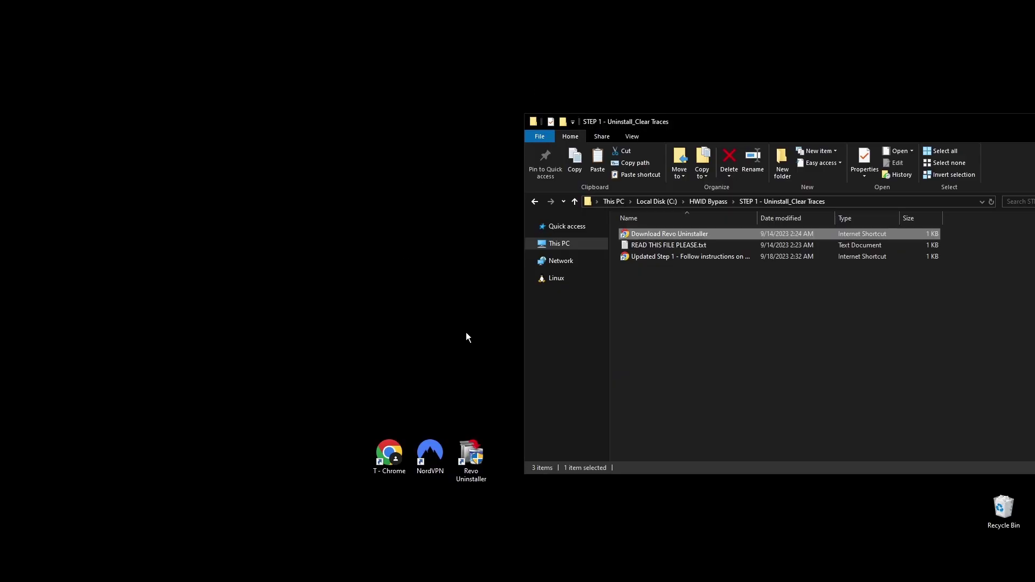
double_click(472, 456)
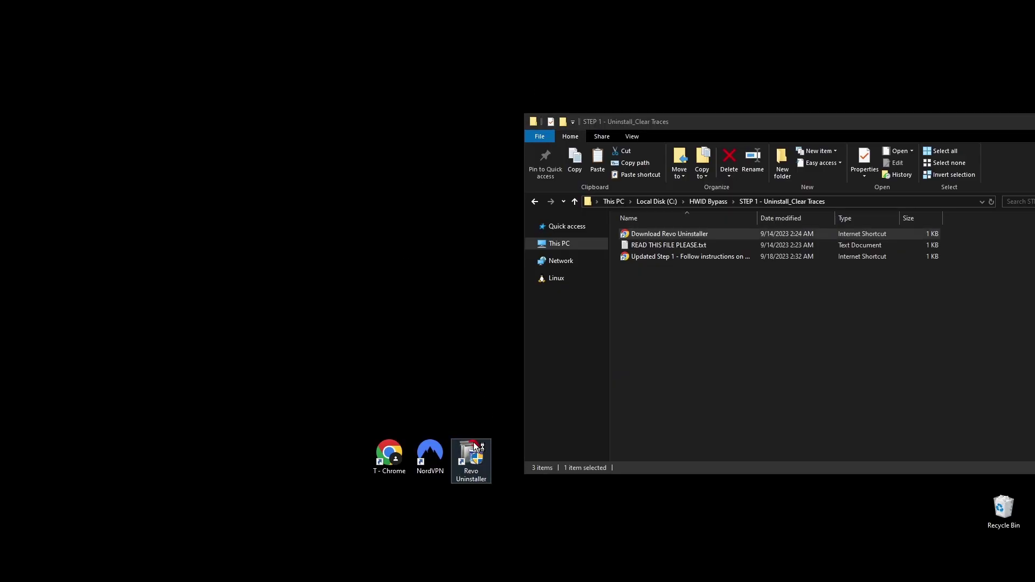
- Uninstall Unigine Superposition Benchmark 1.1 from Revo's program list, confirming both removal prompts
scroll(254, 271, "down", 5)
scroll(249, 256, "up", 3)
scroll(255, 295, "down", 14)
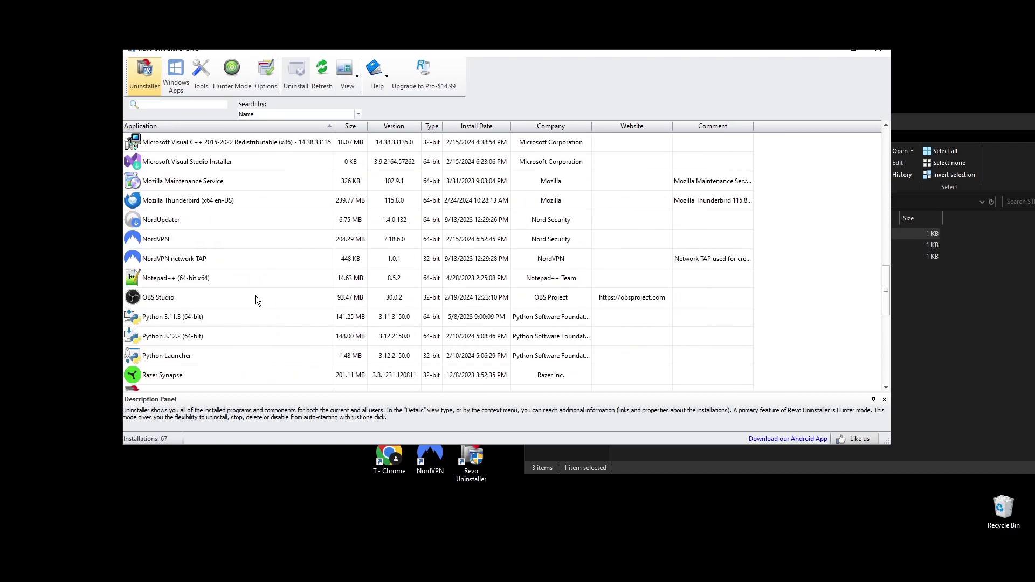
scroll(273, 287, "down", 1)
right_click(186, 218)
left_click(200, 223)
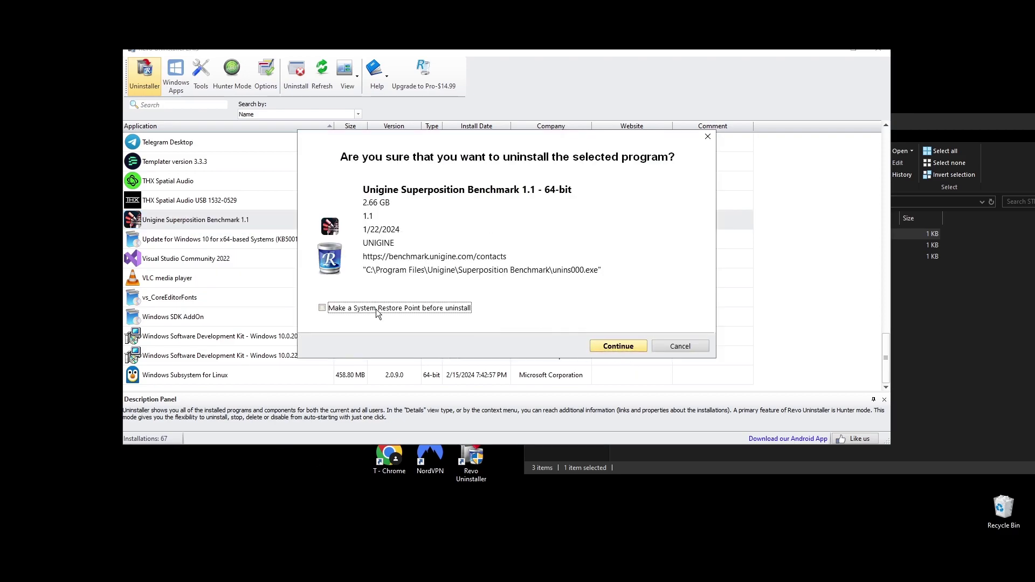
left_click(615, 348)
key("Return")
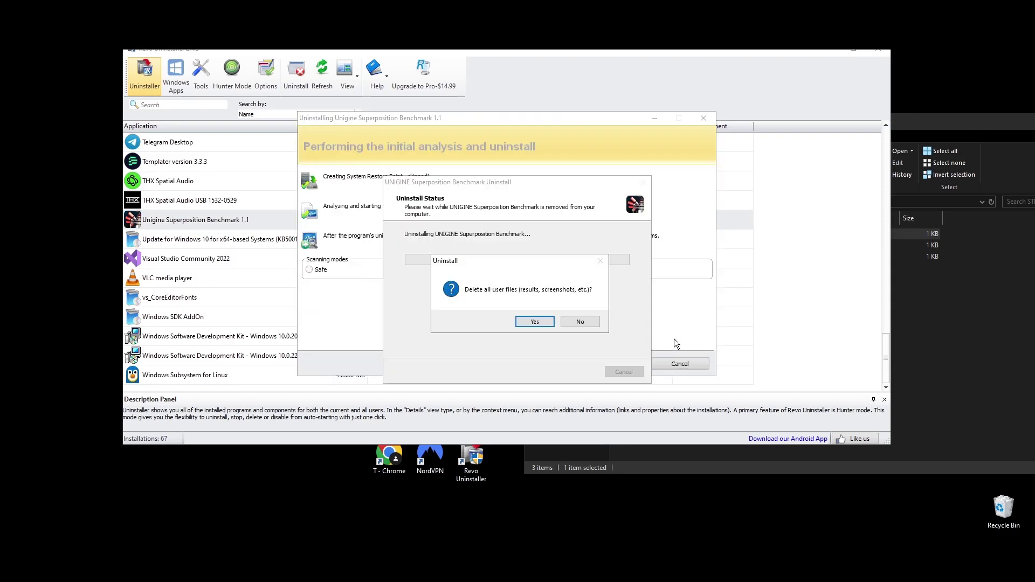
- Delete the benchmark's user files, scan for leftovers, finish without deleting them, and close Revo
left_click(534, 320)
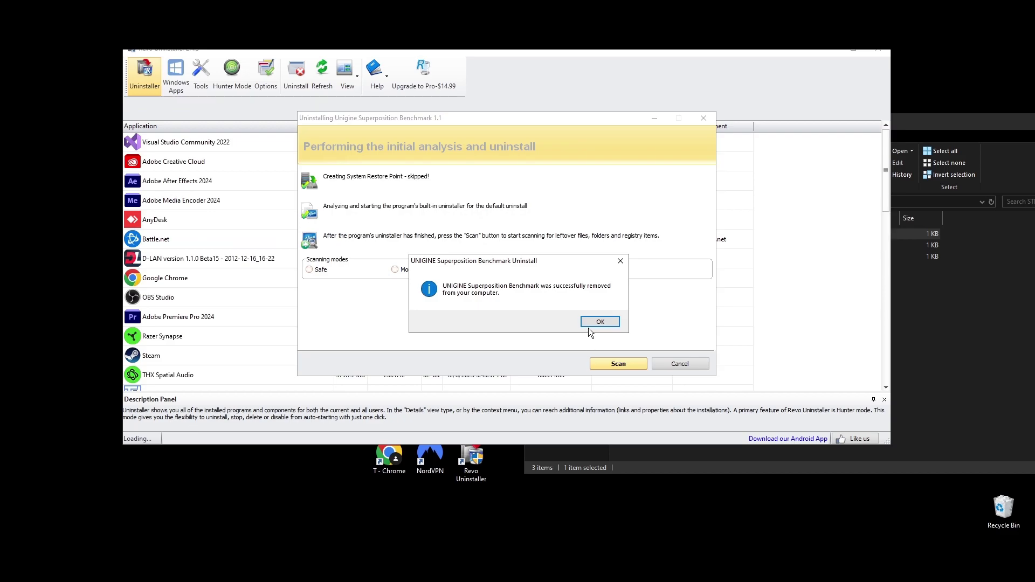
left_click(588, 326)
left_click(613, 362)
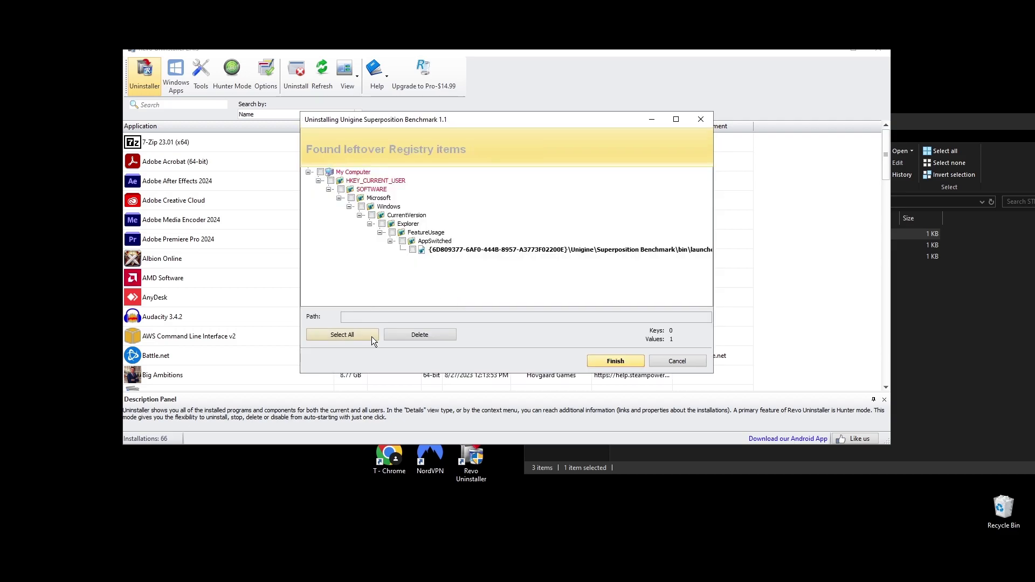
left_click(612, 360)
left_click(537, 279)
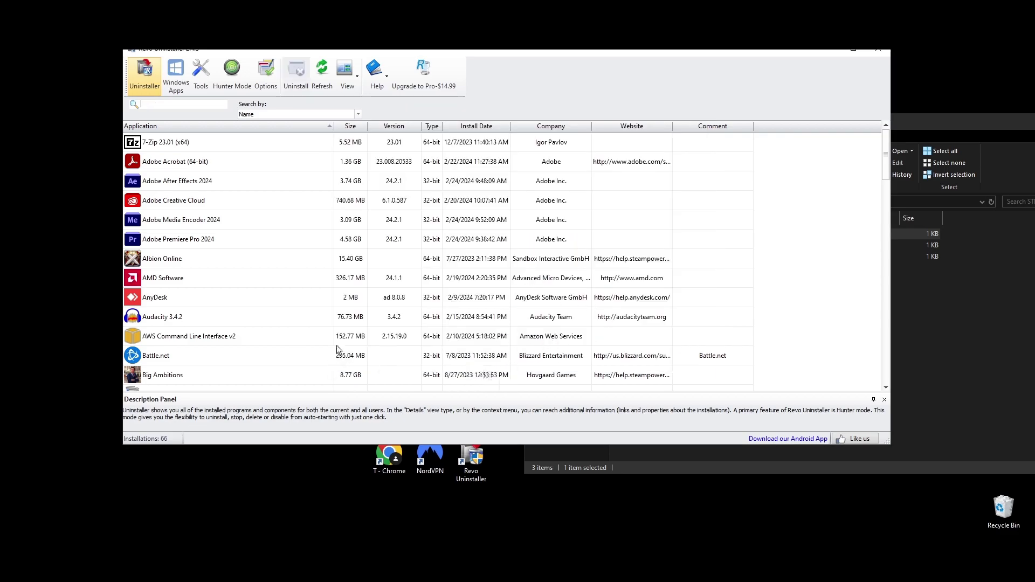
left_click(877, 53)
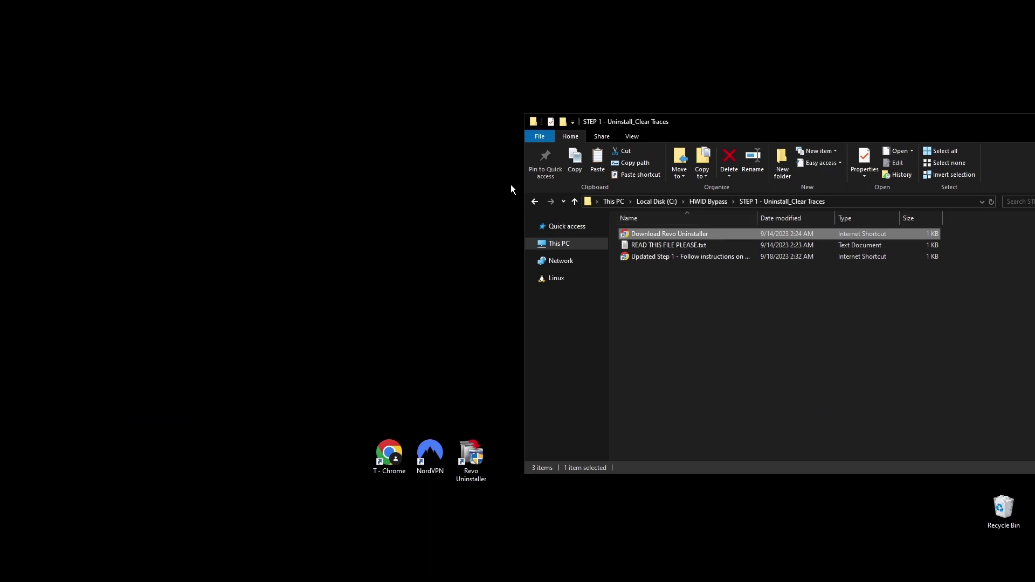
- Open the STEP 2 - Edit HWID Registry keys folder and launch 1. Registry Editor
left_click(534, 201)
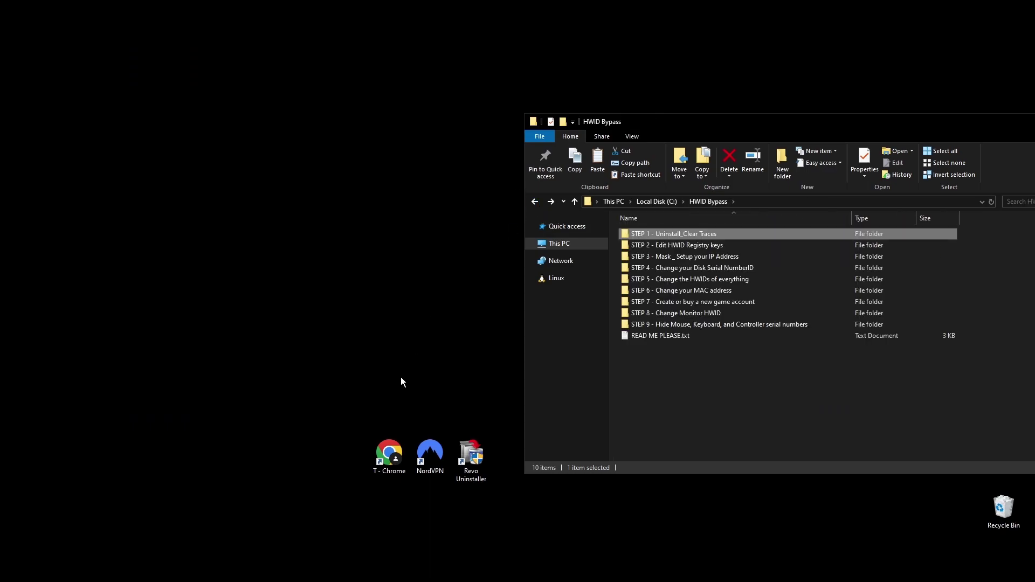
left_click(707, 246)
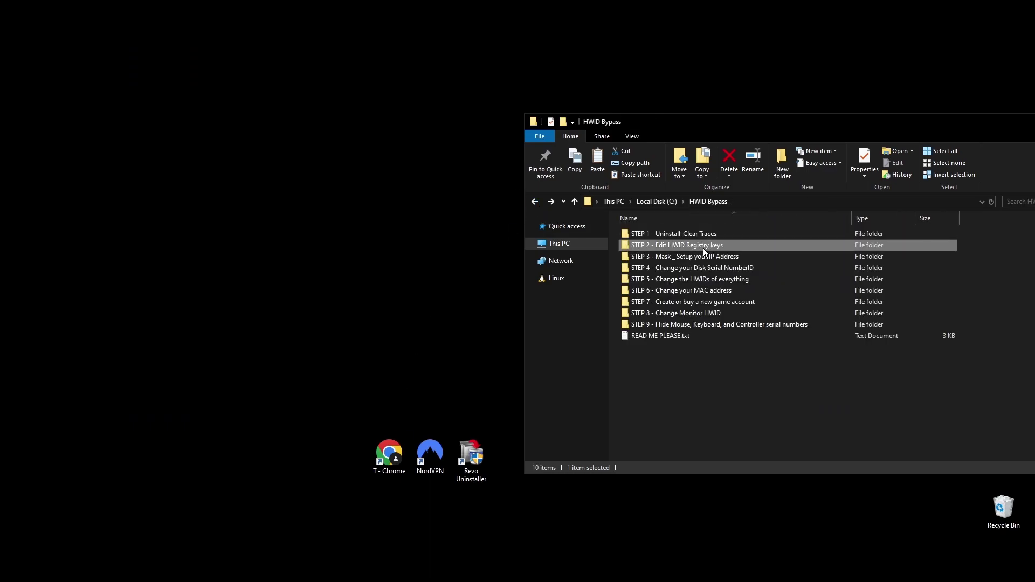
double_click(703, 248)
double_click(660, 236)
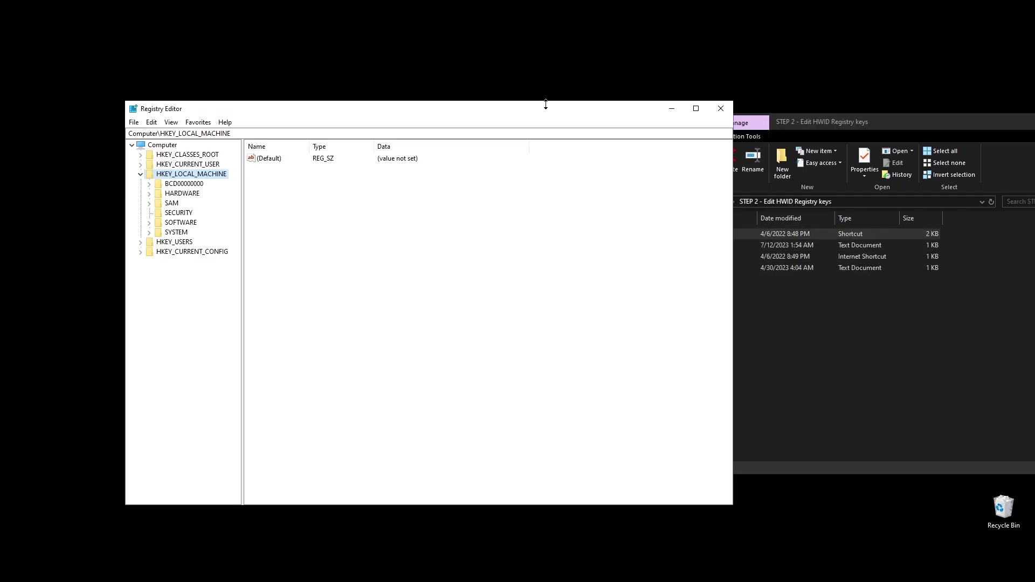
- Snap Registry Editor left and the folder right, then open 3. GUID Generator Website
left_click_drag(550, 109, 2, 56)
left_click(803, 231)
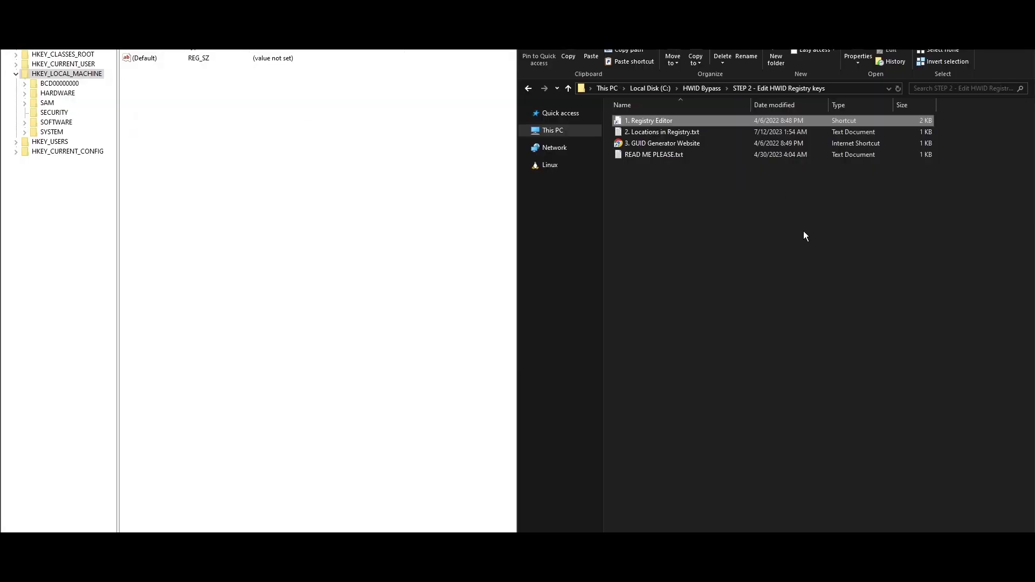
left_click(664, 145)
double_click(664, 145)
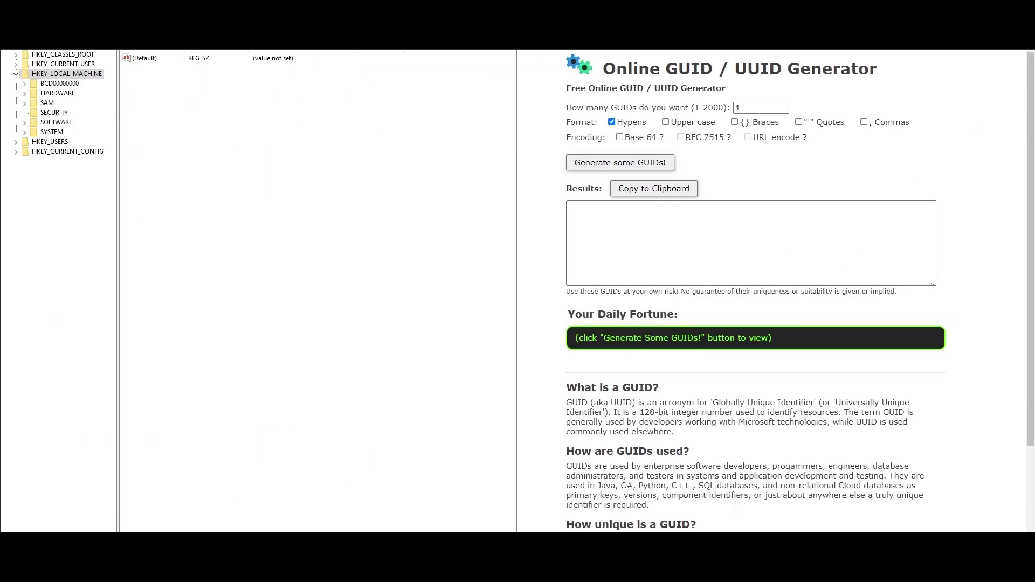
key("alt+Tab")
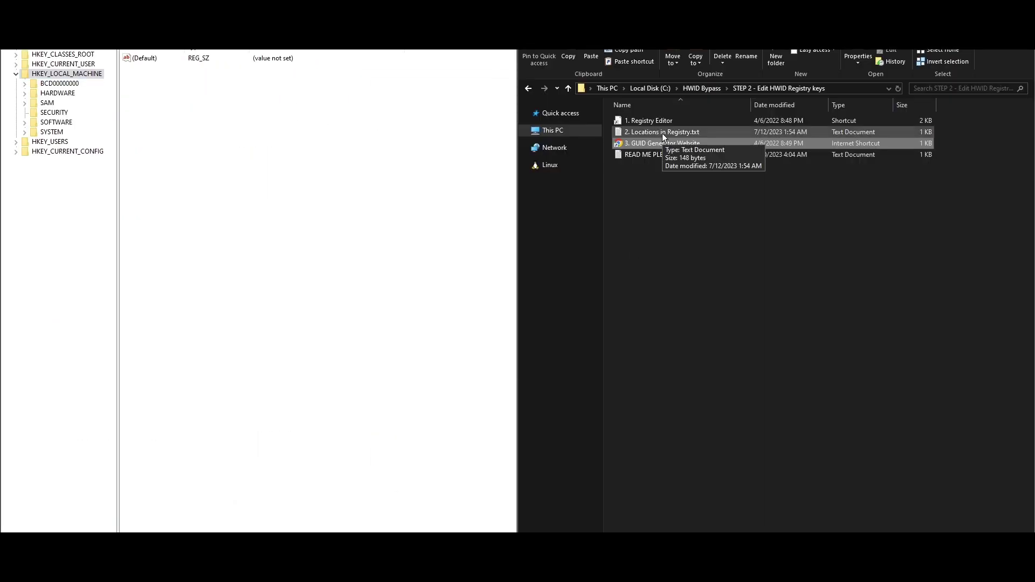
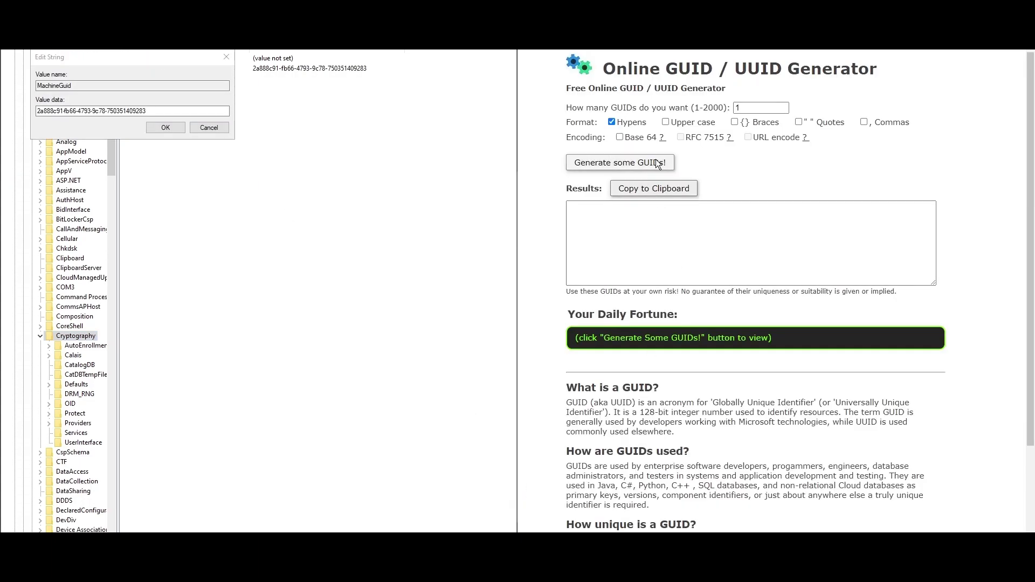
- Generate a new GUID and set MachineGuid's value to 277a8660-2f22-4cf5-8263-541f83d07330
left_click(655, 161)
triple_click(742, 209)
key("ctrl+c")
left_click(131, 112)
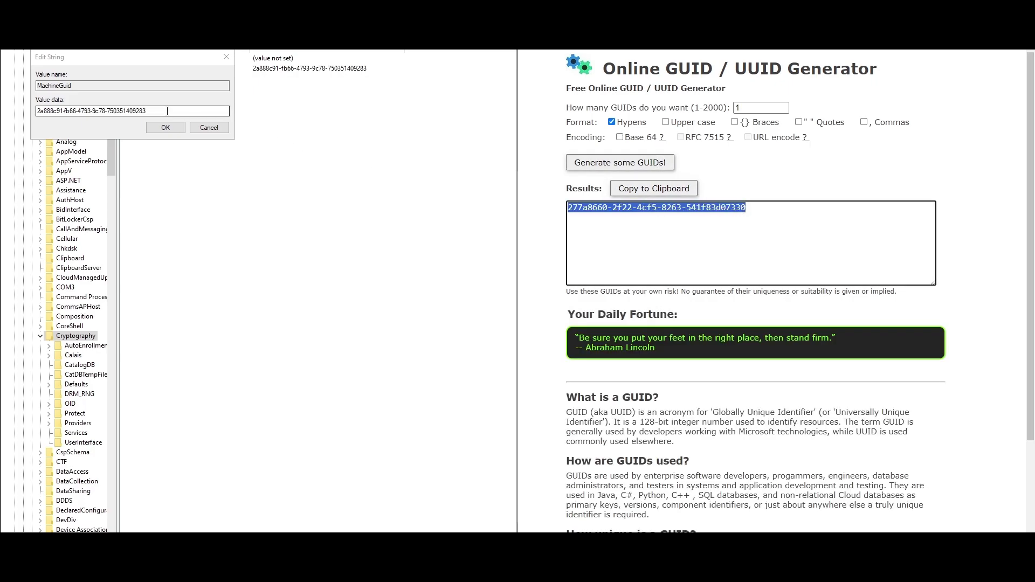
key("ctrl+v")
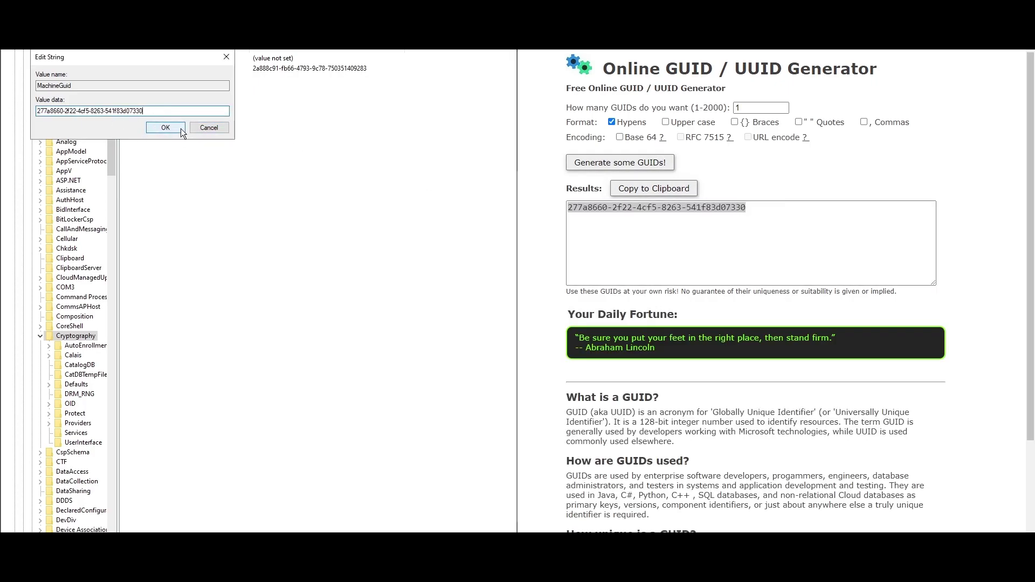
left_click(180, 128)
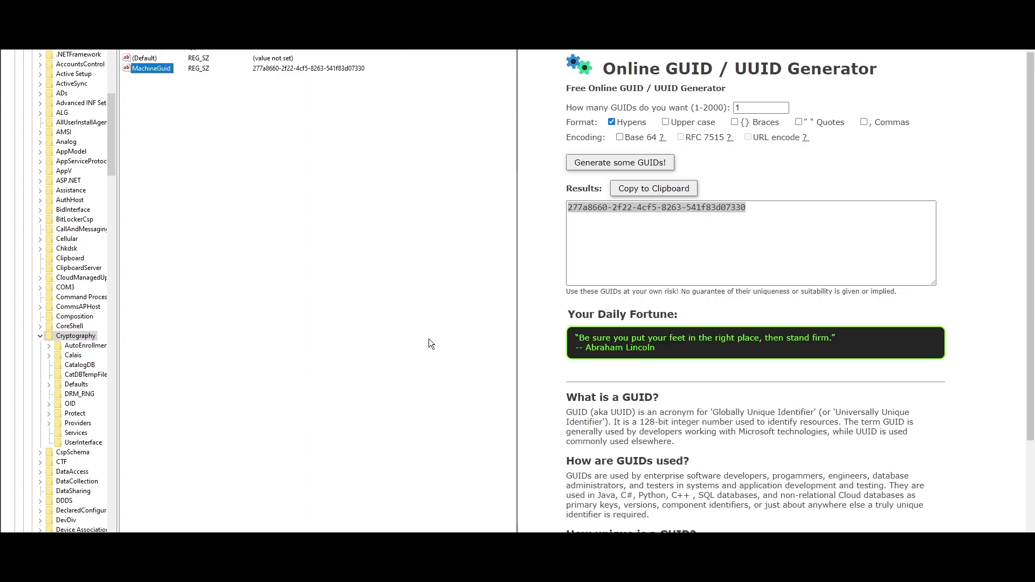
- Navigate to the Hardware Profiles\0000 key using the path copied from the notes
key("alt+Tab")
left_click_drag(450, 223, 42, 223)
key("alt+Tab")
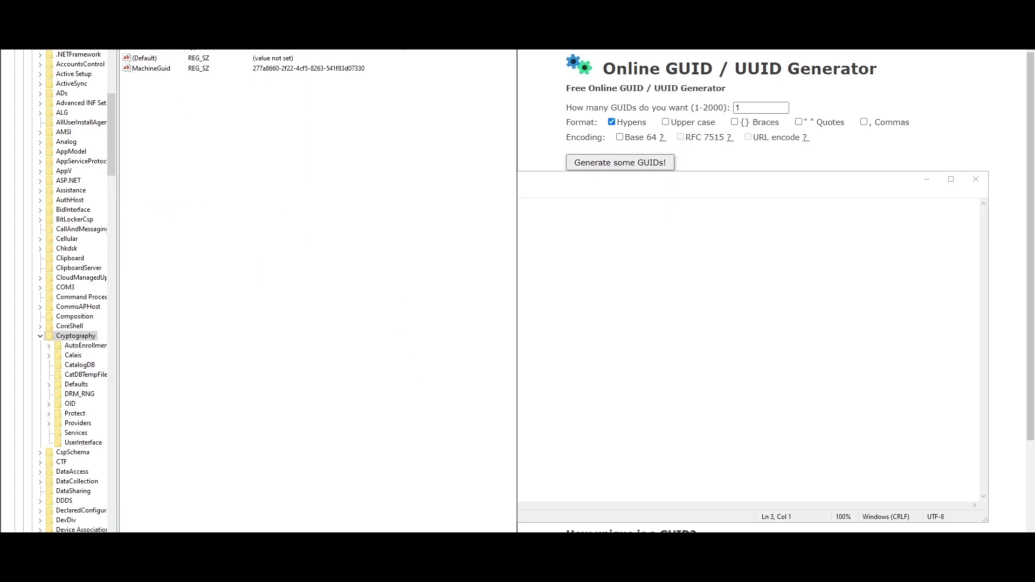
key("Return")
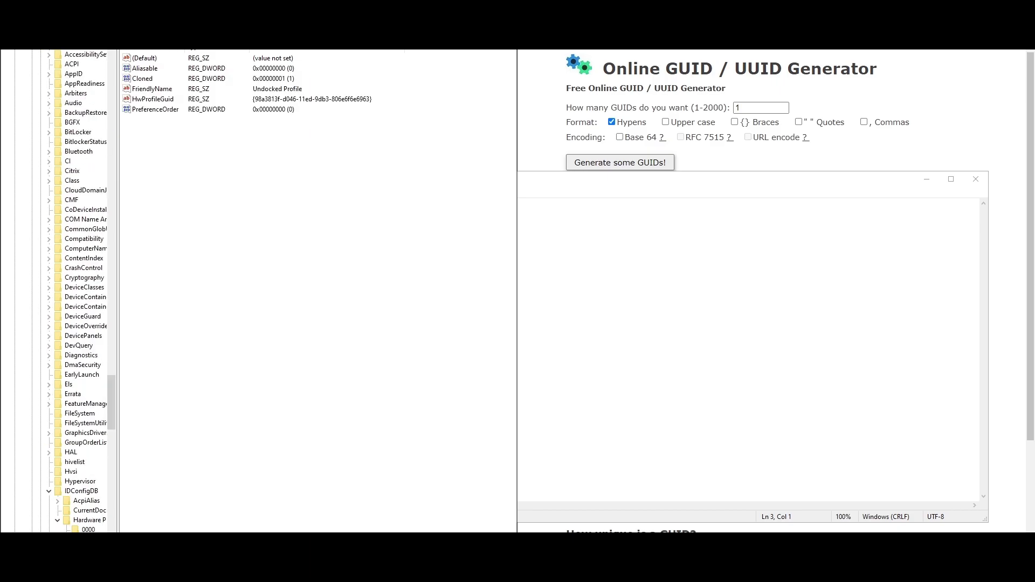
- Replace HwProfileGuid's value with the freshly generated GUID 0f9551db-fbec-498d-85eb-66e68f7d88ef
double_click(162, 99)
left_click(712, 159)
left_click(660, 162)
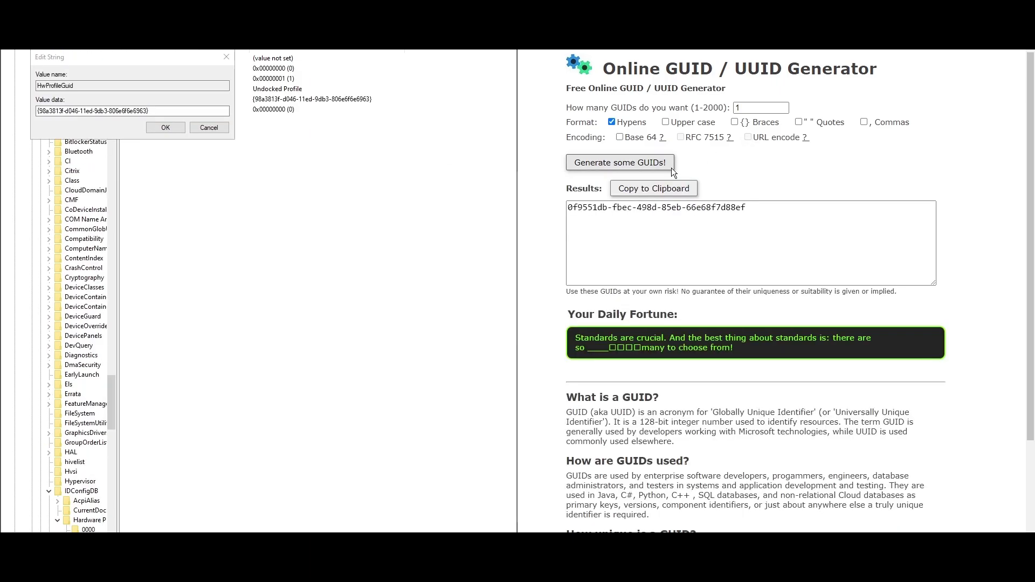
left_click(168, 117)
key("ctrl+v")
left_click(164, 127)
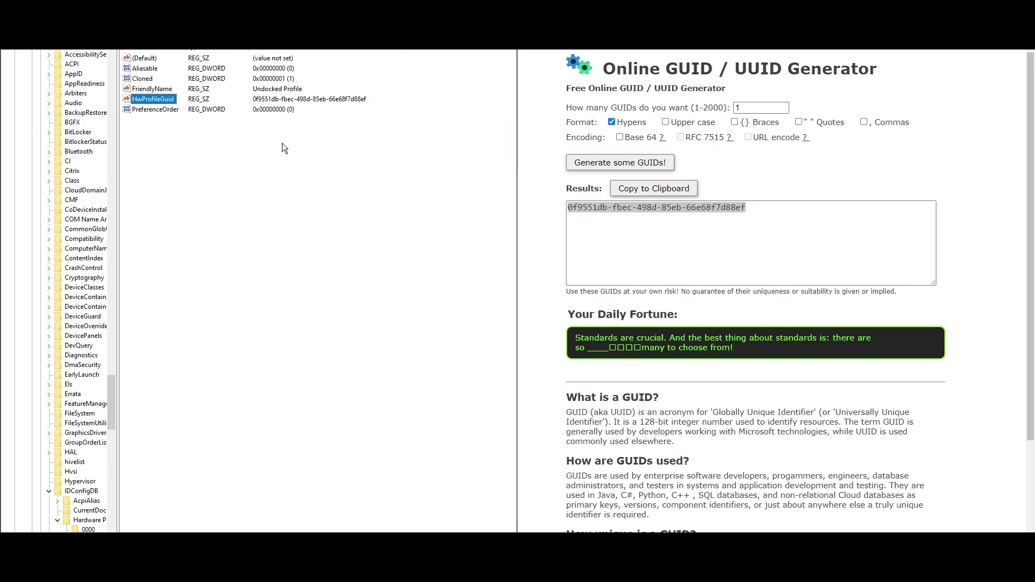
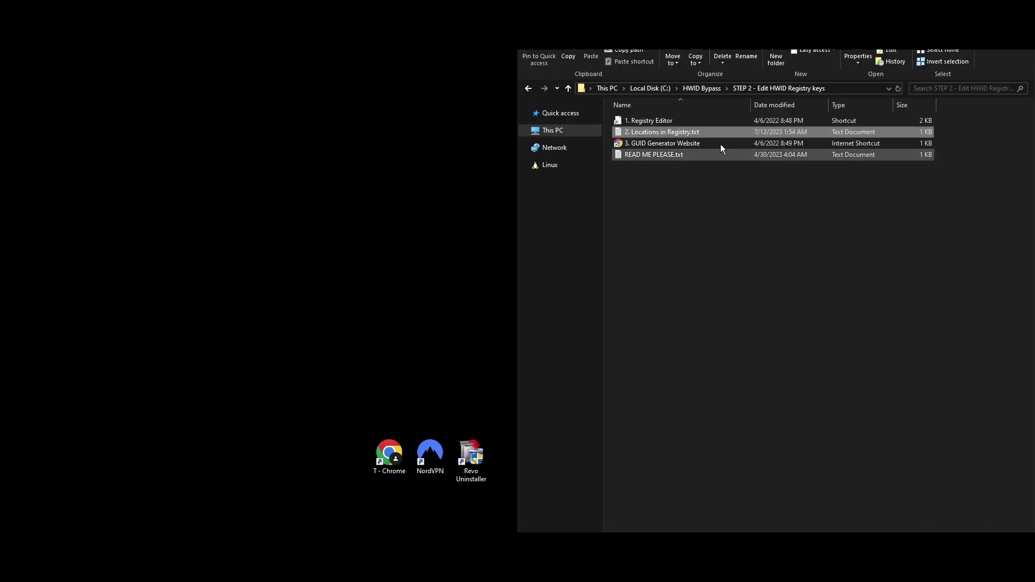
- Return to HWID Bypass, enter the STEP 3 - Mask _ Setup your IP Address folder, and launch 1. Download NordVPN
left_click(528, 88)
double_click(671, 143)
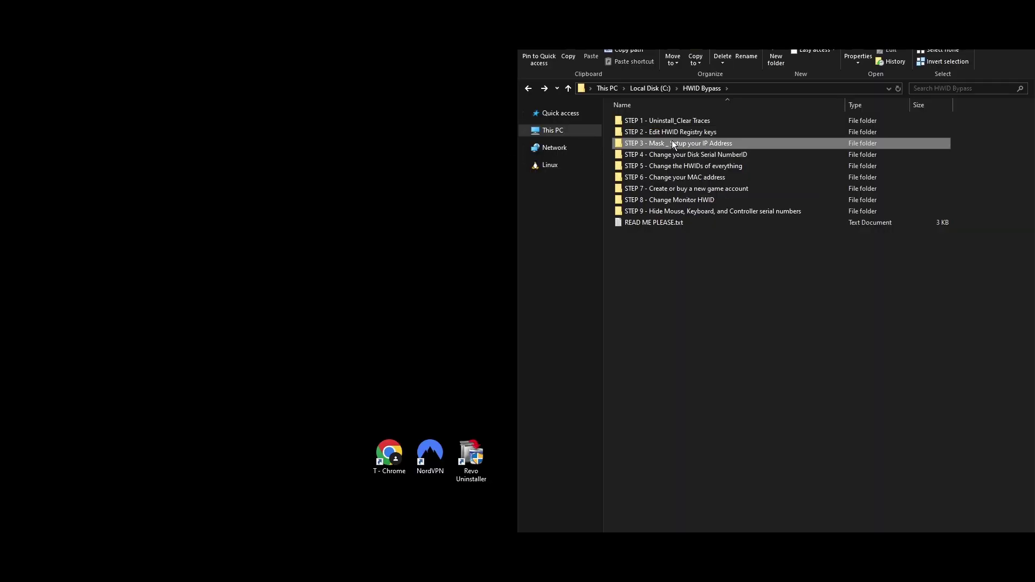
double_click(658, 119)
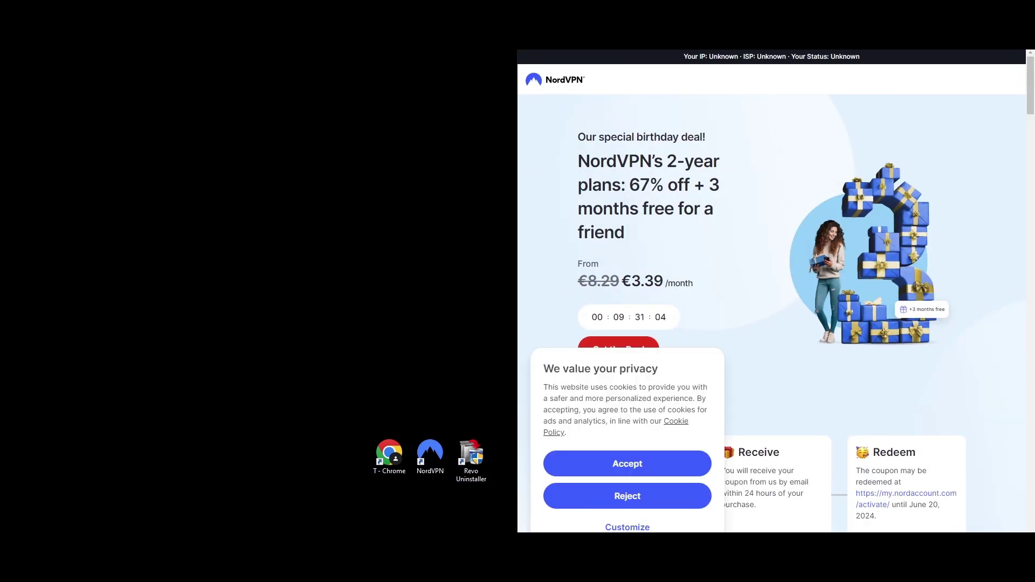
- Maximise the NordVPN browser window and accept the site's cookies
key("super+Left")
key("super+Up")
left_click(128, 460)
- Scroll to the pricing plans: Standard €3.39, Plus €4.39, Complete €5.39 per month
scroll(539, 331, "down", 3)
scroll(552, 331, "up", 3)
scroll(822, 268, "down", 2)
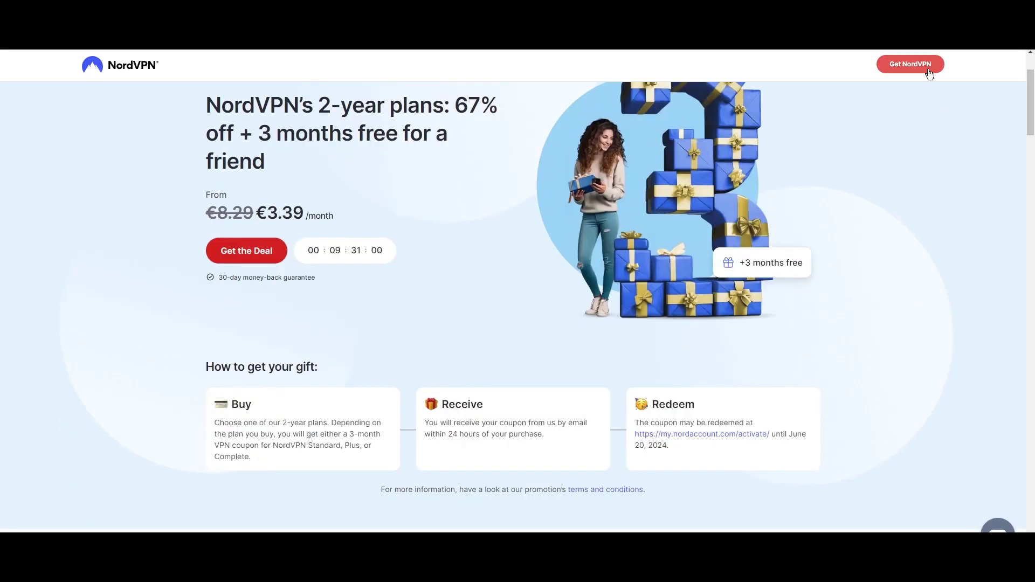
scroll(485, 318, "down", 8)
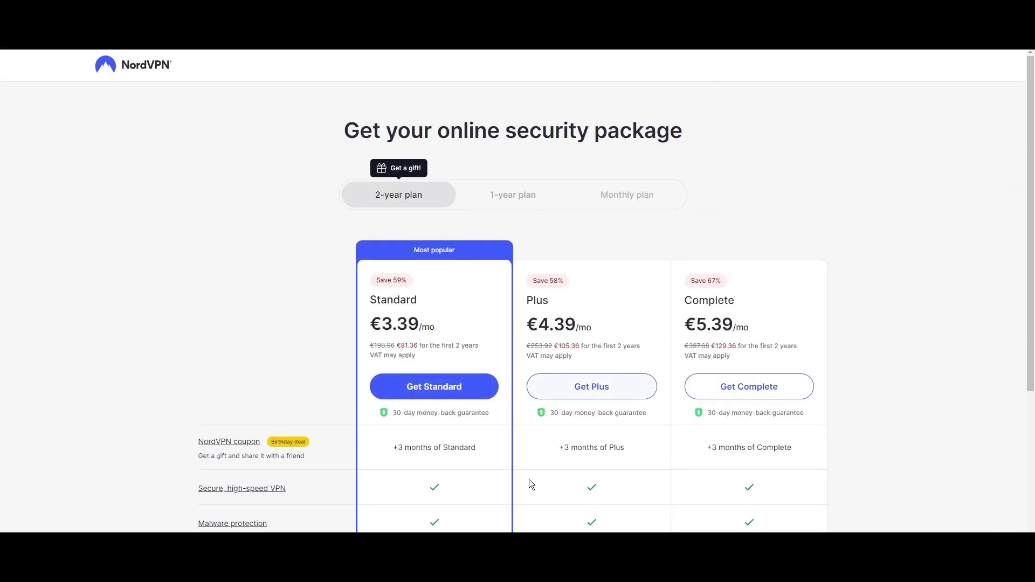
scroll(529, 480, "down", 5)
scroll(280, 267, "up", 5)
scroll(335, 380, "down", 3)
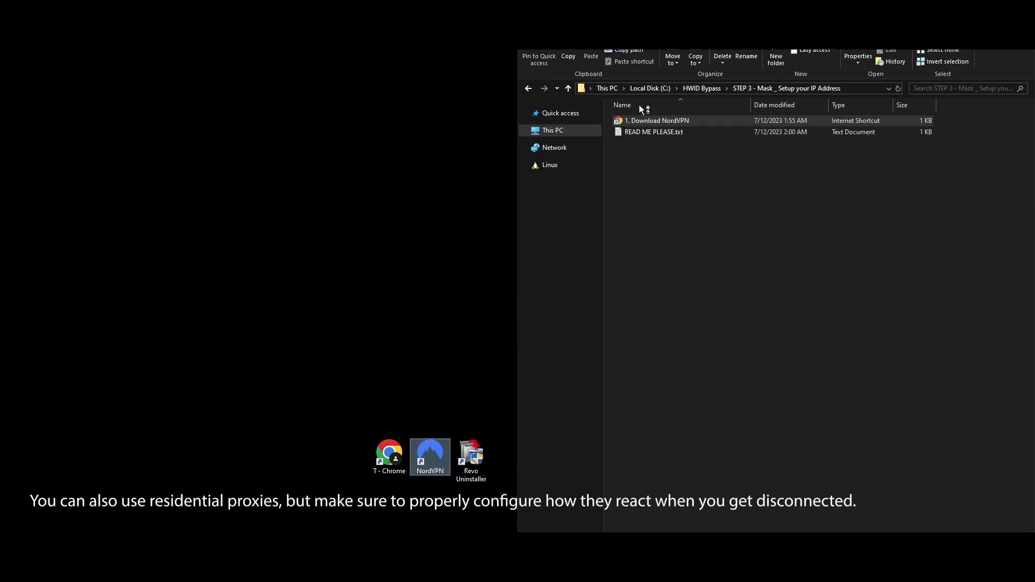
- Return to the HWID Bypass folders, then leave NordVPN Settings (version 7.18.6.0) for the connection map
left_click(528, 88)
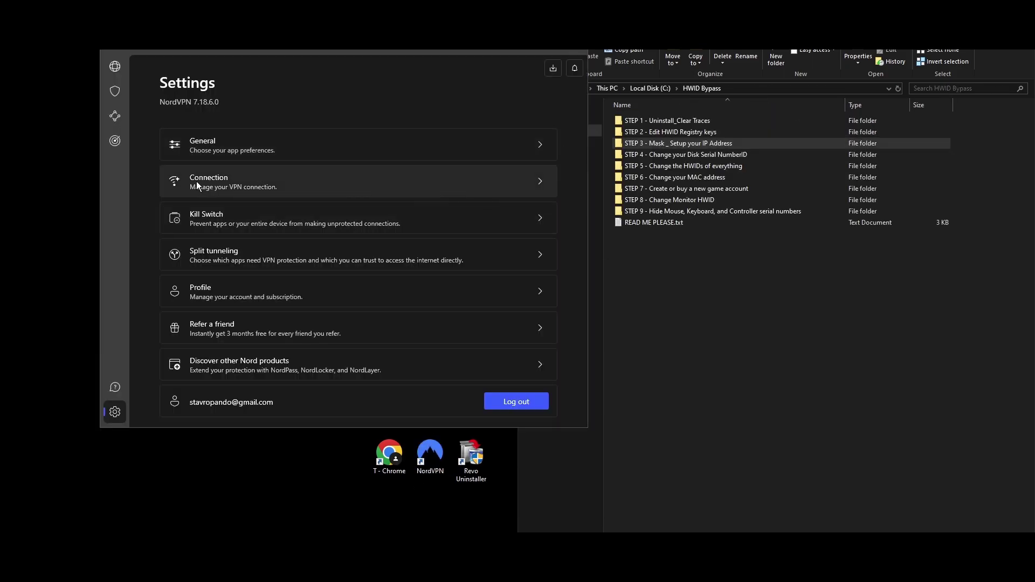
left_click(114, 67)
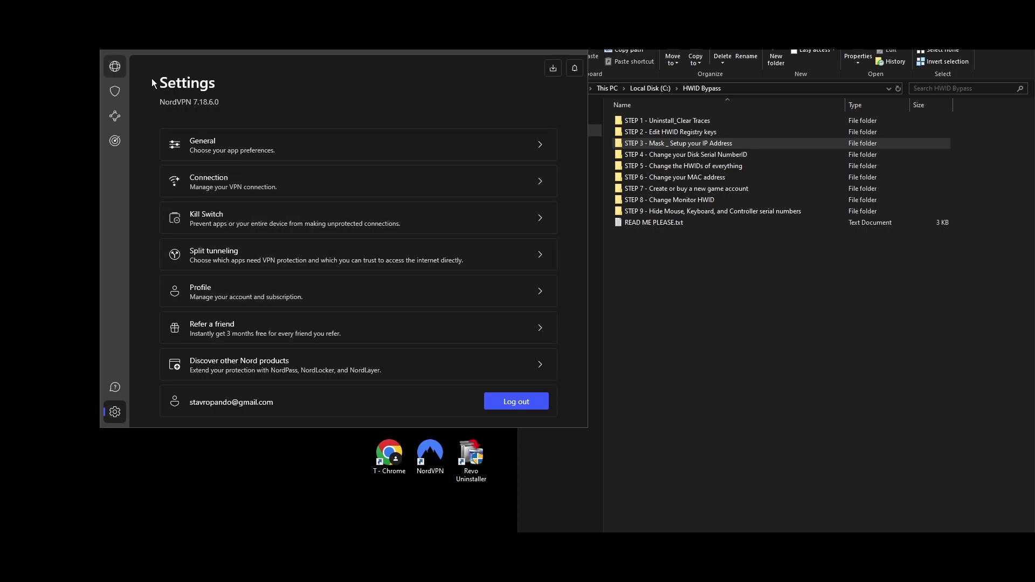
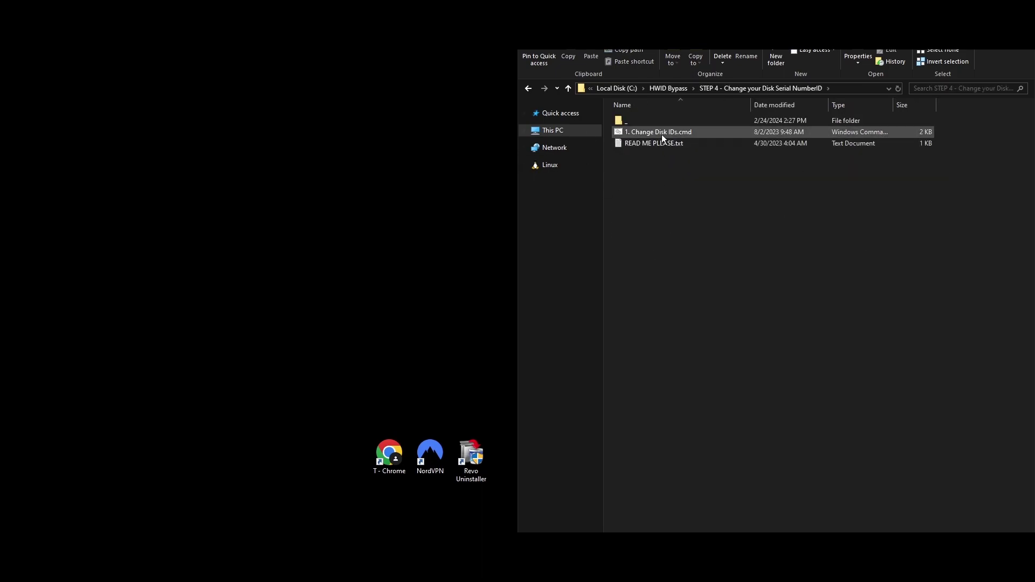
- Run '1. Change Disk IDs.cmd' as administrator
right_click(661, 135)
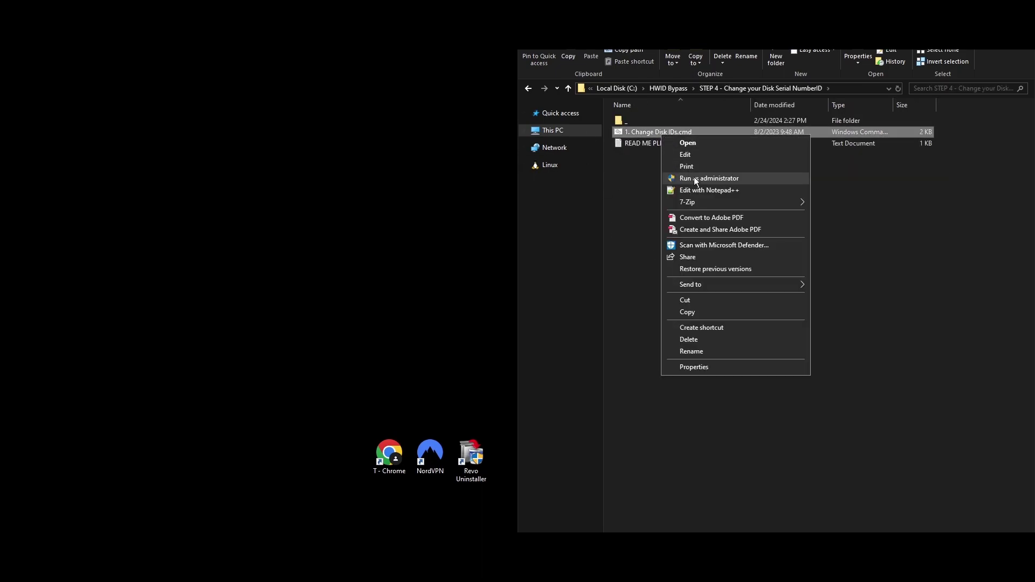
left_click(696, 181)
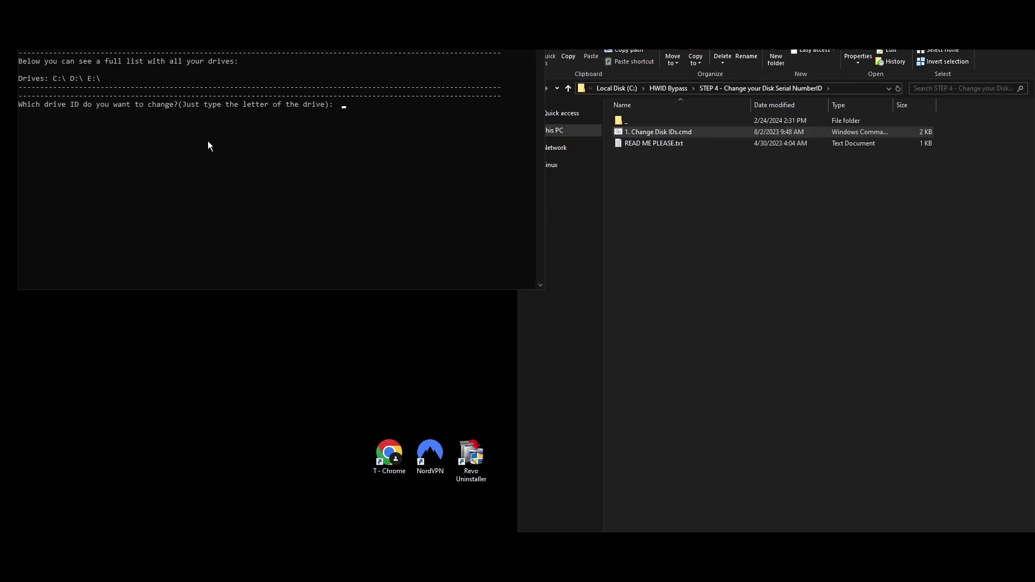
- Select drive C and confirm the prompts, changing its serial from 6939-9E36 to 7BB6-7454
type("C")
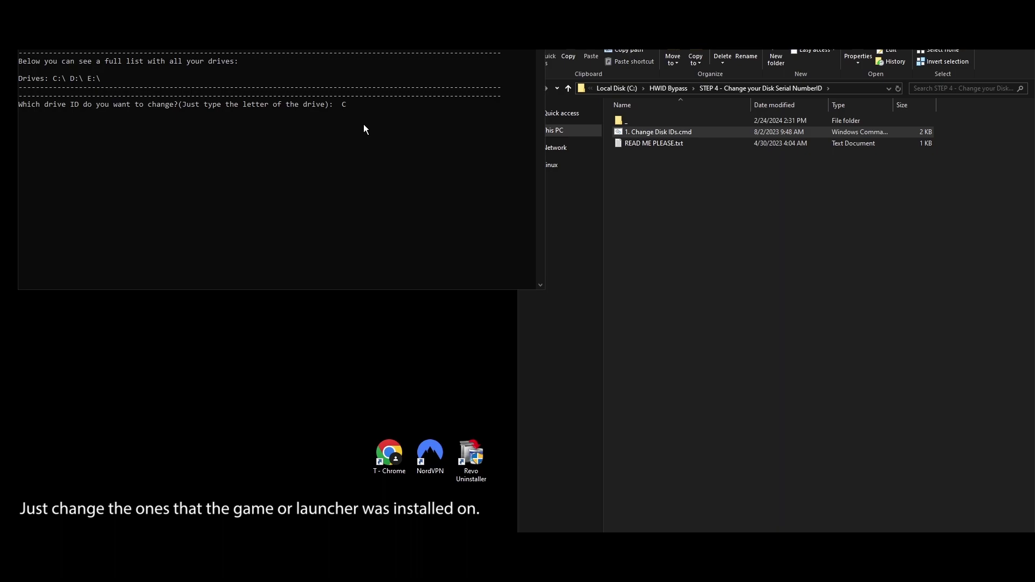
key("Return")
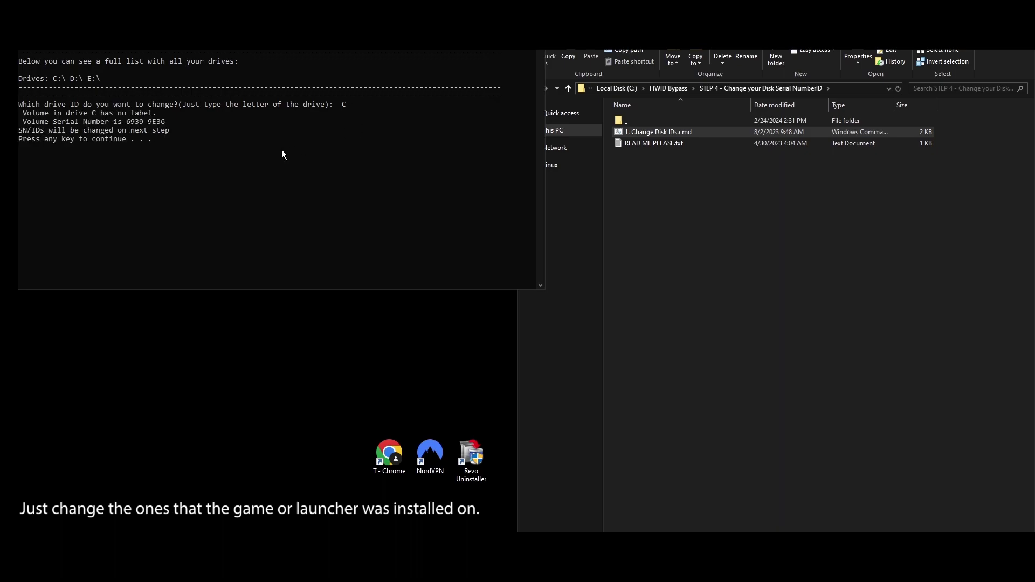
key("Return")
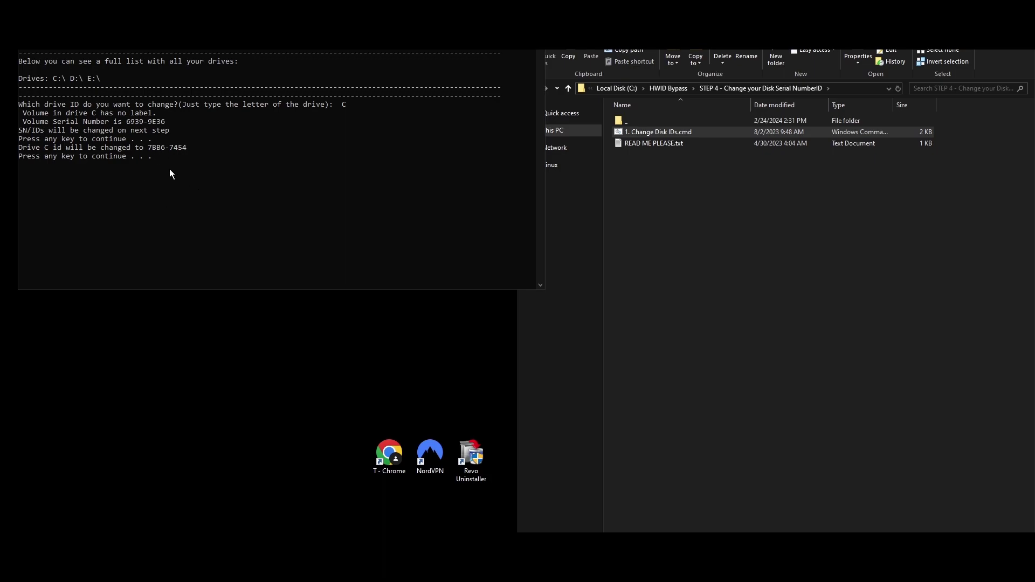
key("Return")
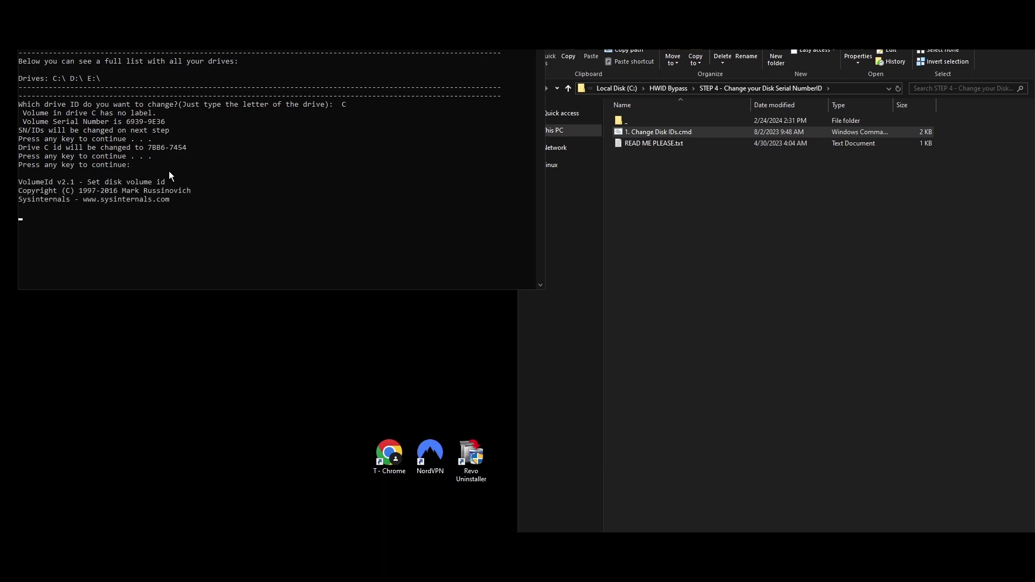
left_click_drag(77, 210, 247, 251)
right_click(245, 253)
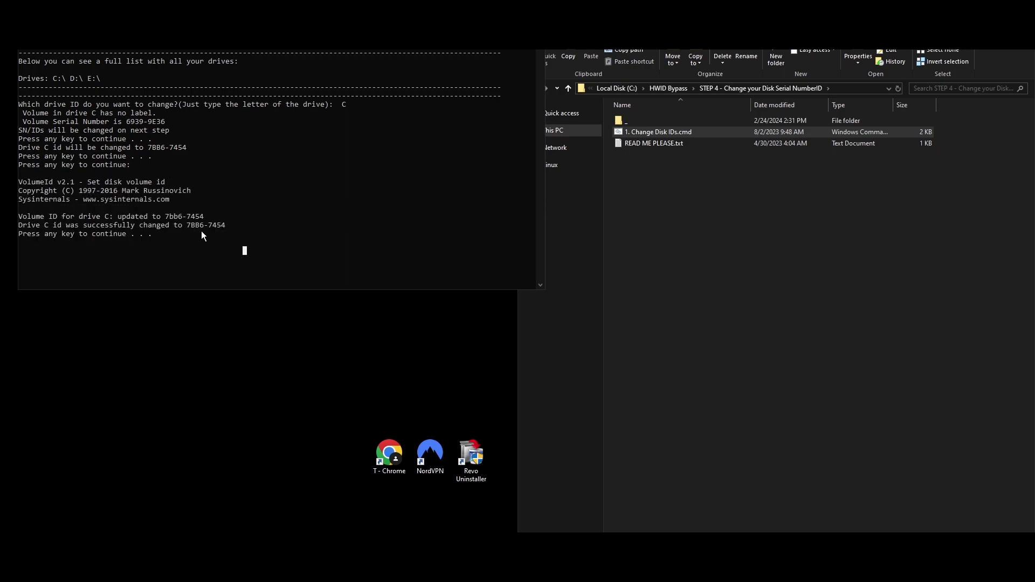
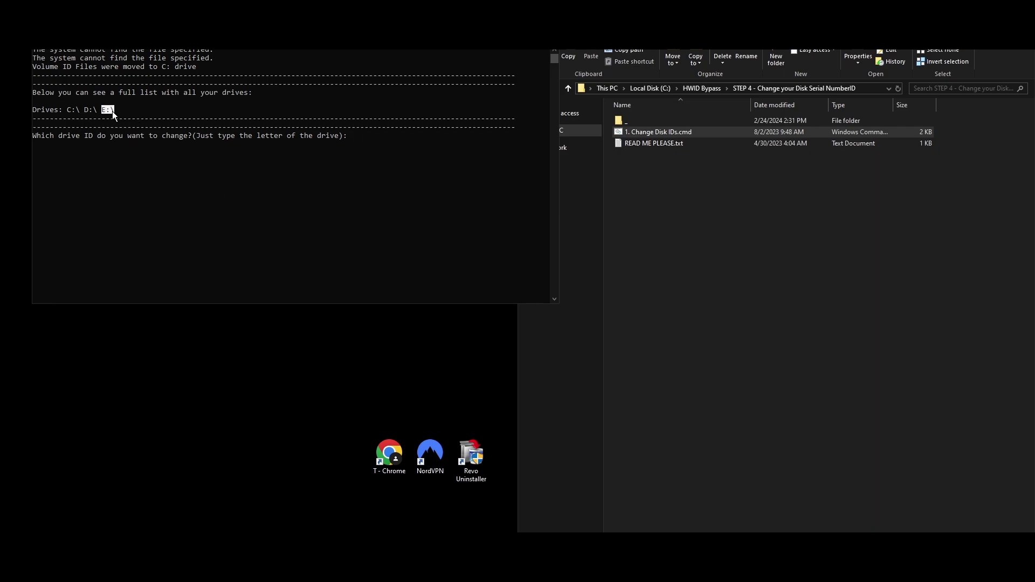
- Clear the text selection in the console so drive D can be entered at the script's prompt
left_click(387, 156)
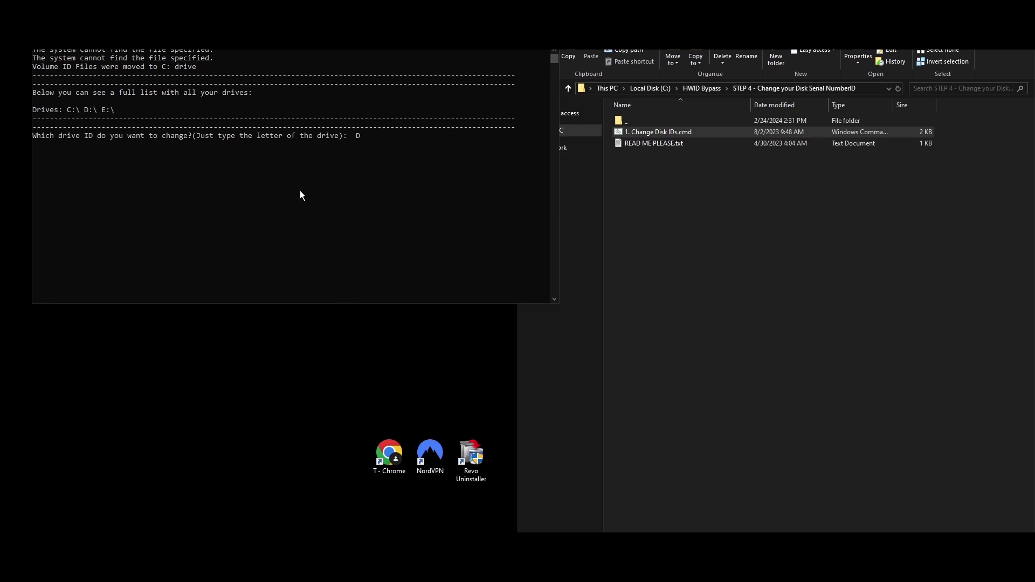
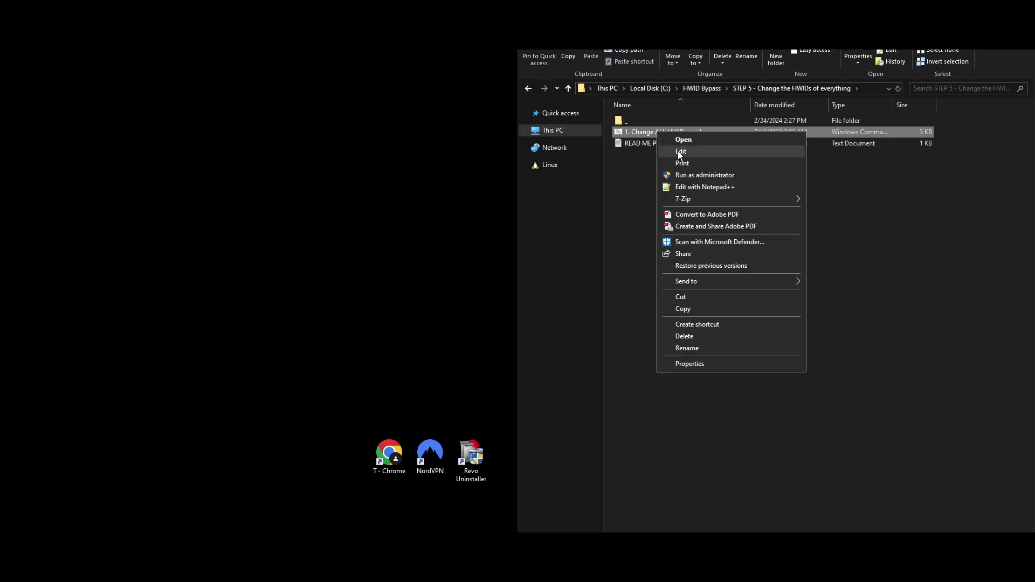
- Run '1. Change ALL HWIDs.cmd' as administrator from its context menu
left_click(725, 177)
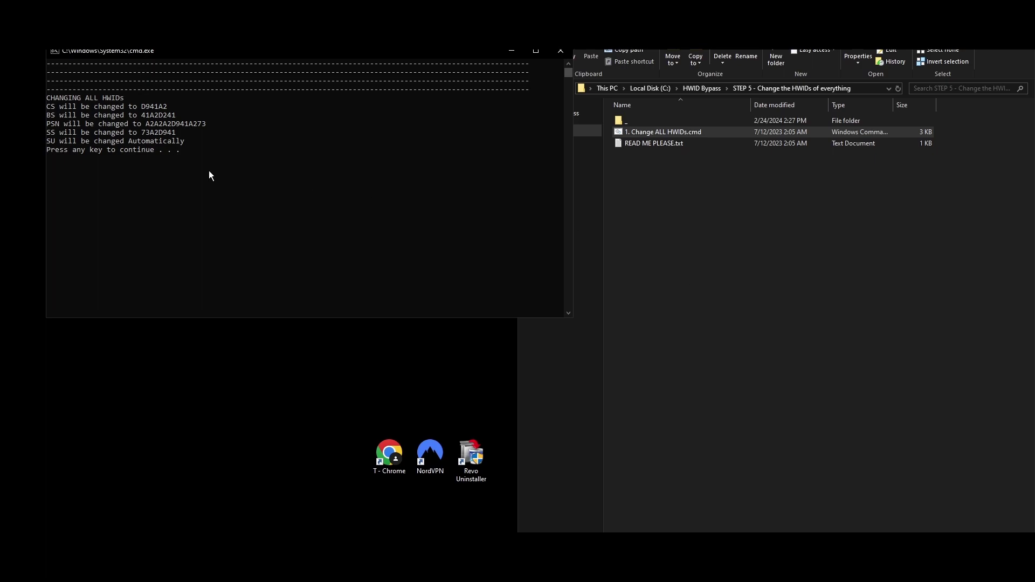
- Review the planned HWID values, then confirm both prompts so CS, BS, PSN and SS change
left_click_drag(47, 107, 183, 144)
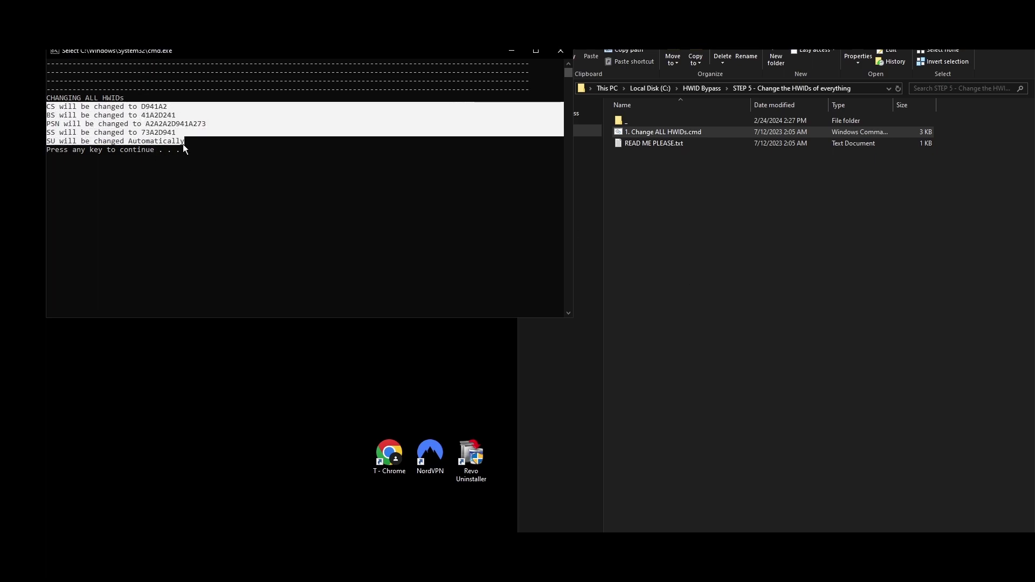
left_click(203, 152)
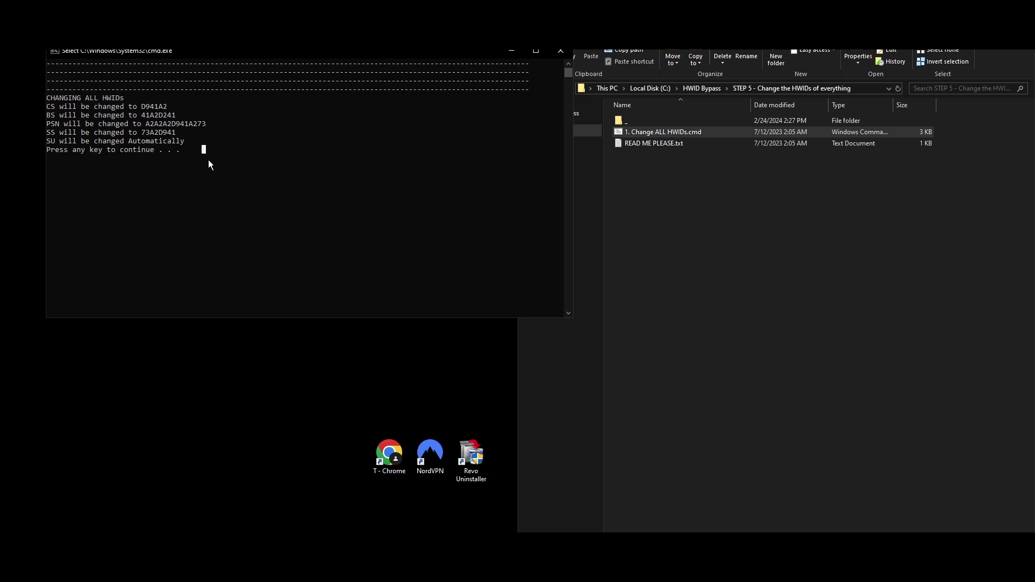
key("Return")
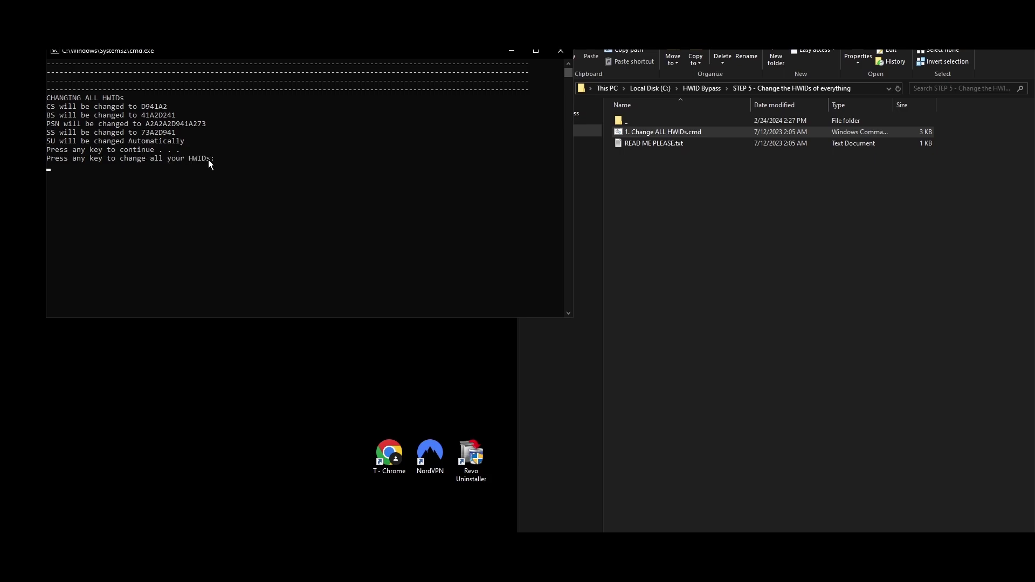
key("Return")
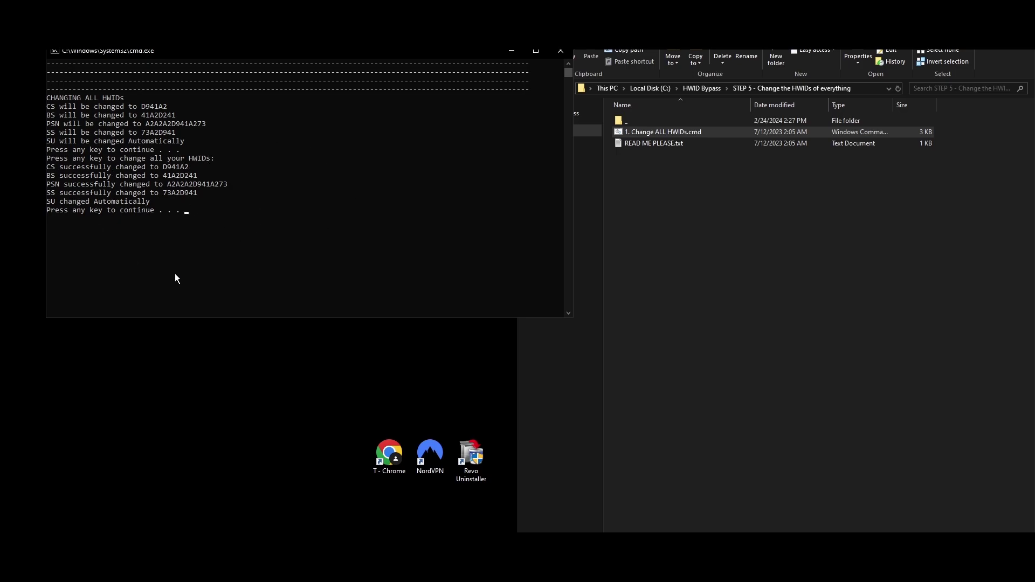
left_click_drag(159, 198, 46, 159)
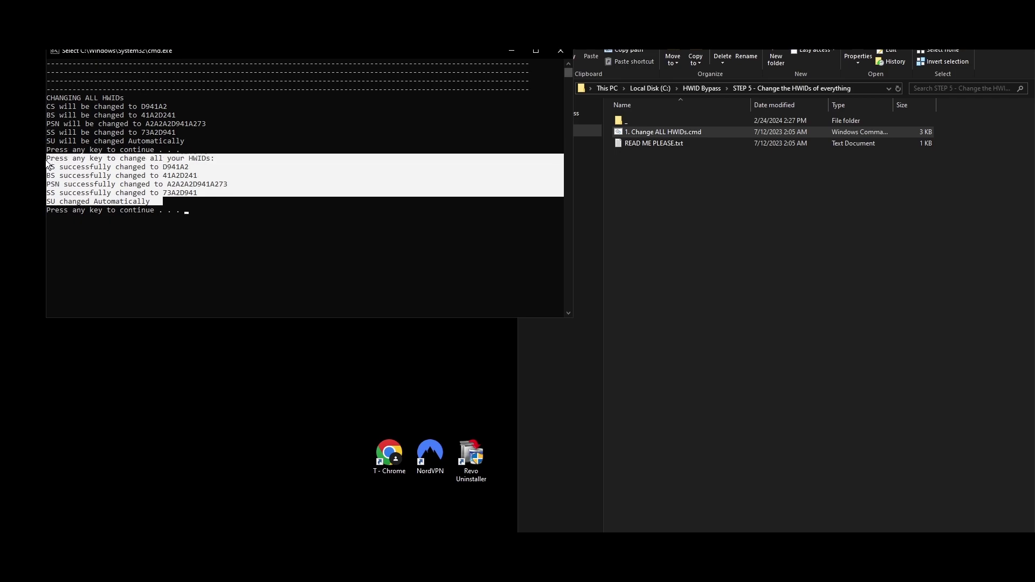
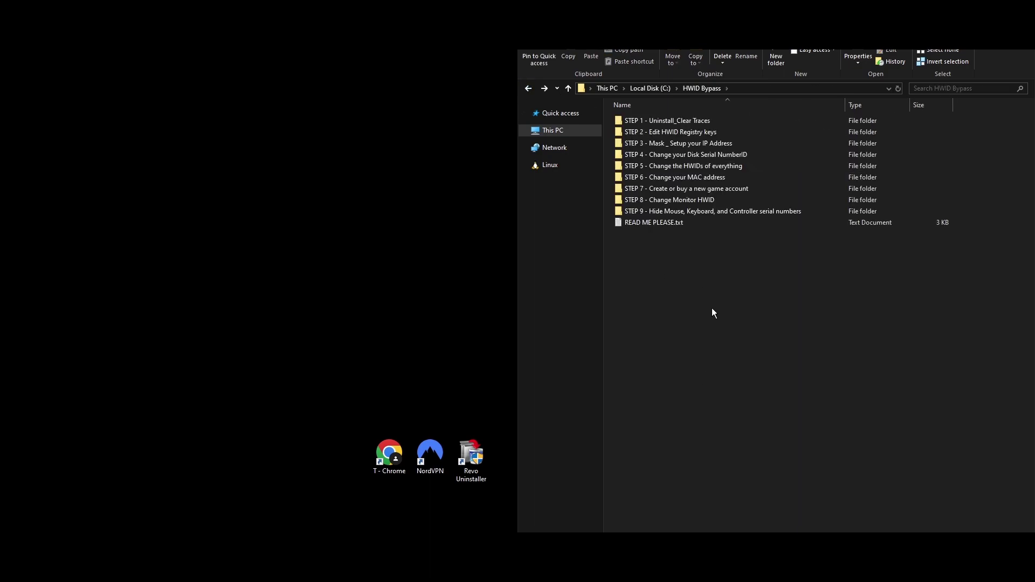
- Install Technitium MAC Address Changer 6.0.7 from STEP 6 with a desktop shortcut, then return to HWID Bypass
double_click(671, 177)
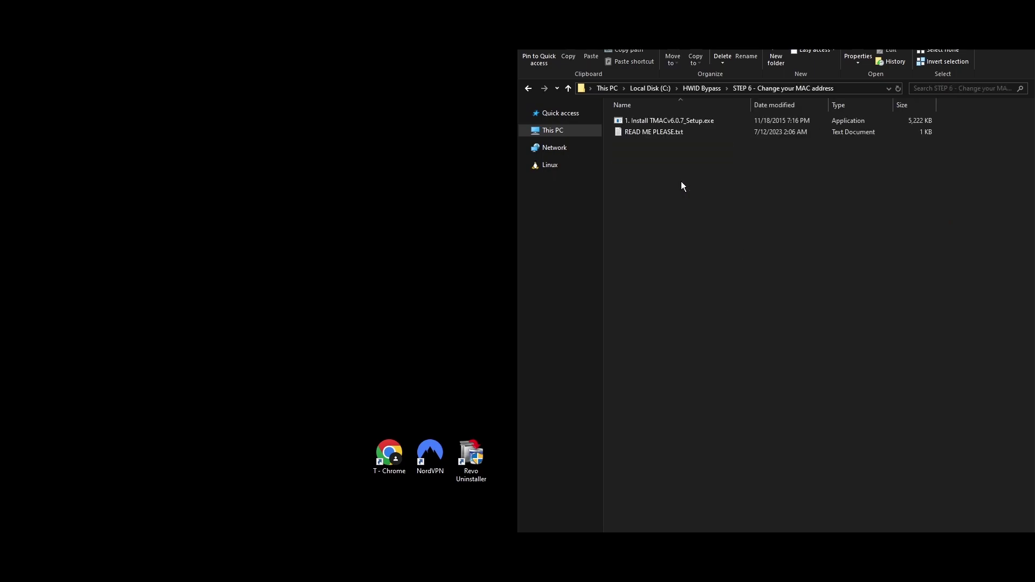
double_click(661, 121)
left_click(582, 383)
left_click(413, 344)
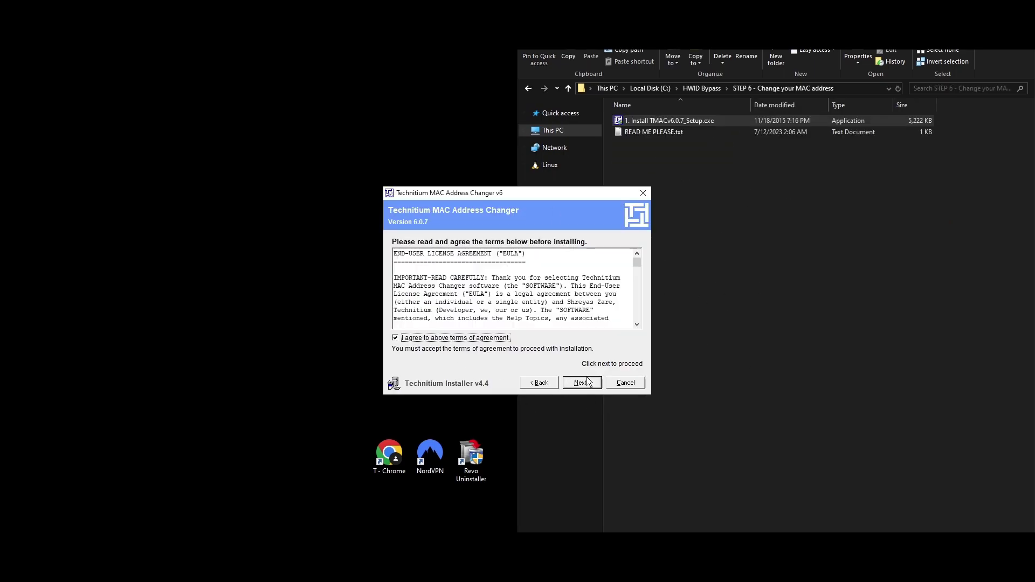
left_click(585, 383)
left_click(584, 383)
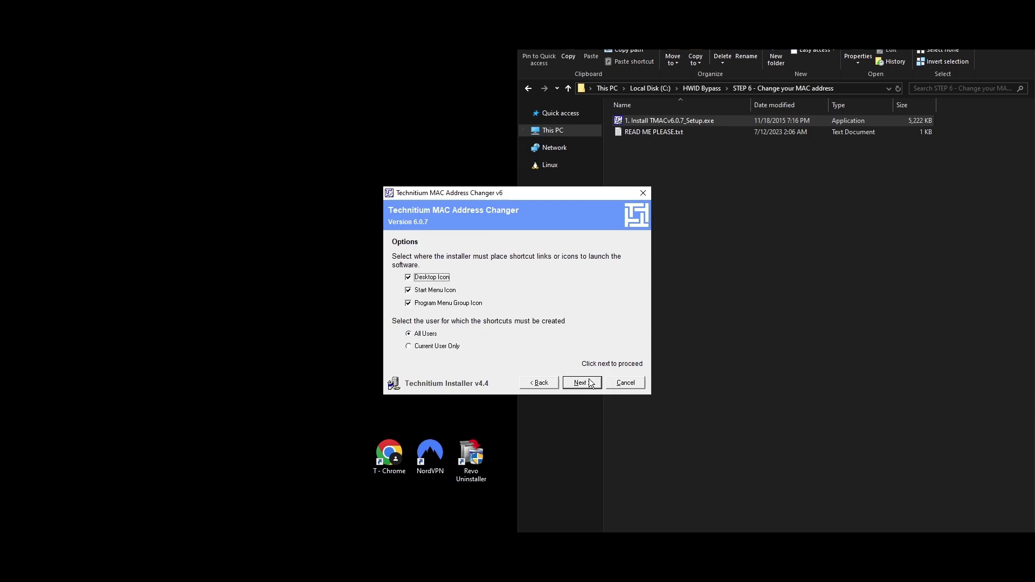
left_click(590, 383)
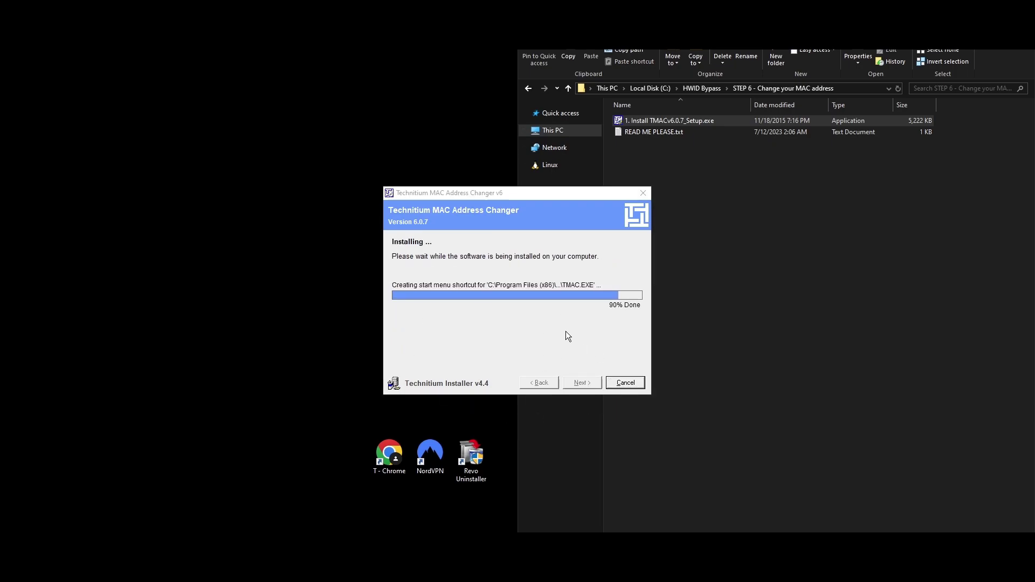
left_click(582, 382)
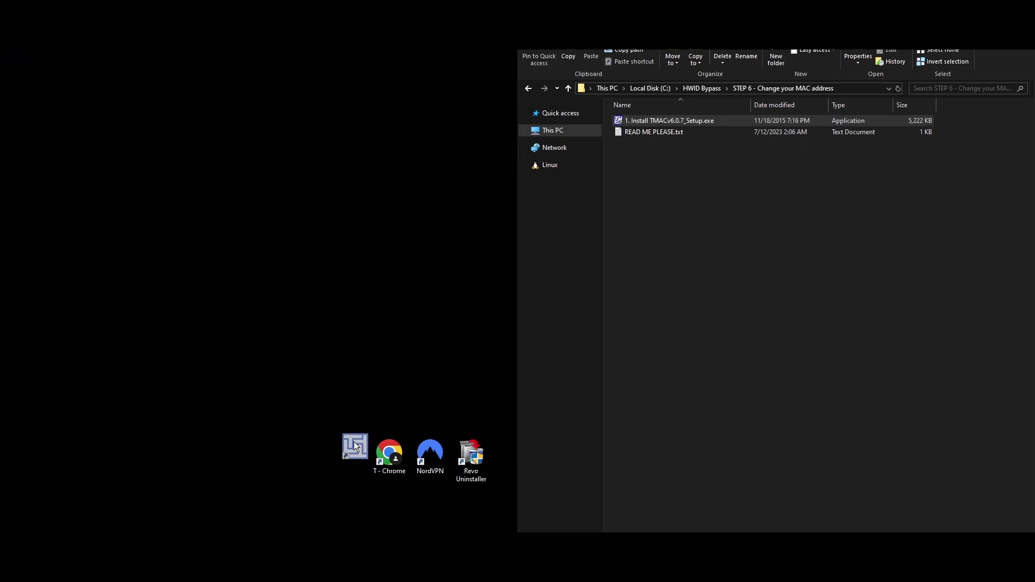
left_click(528, 88)
- In TMAC v6, give Ethernet 3 the random MAC address 00-A0-52-54-CA-CB
double_click(337, 450)
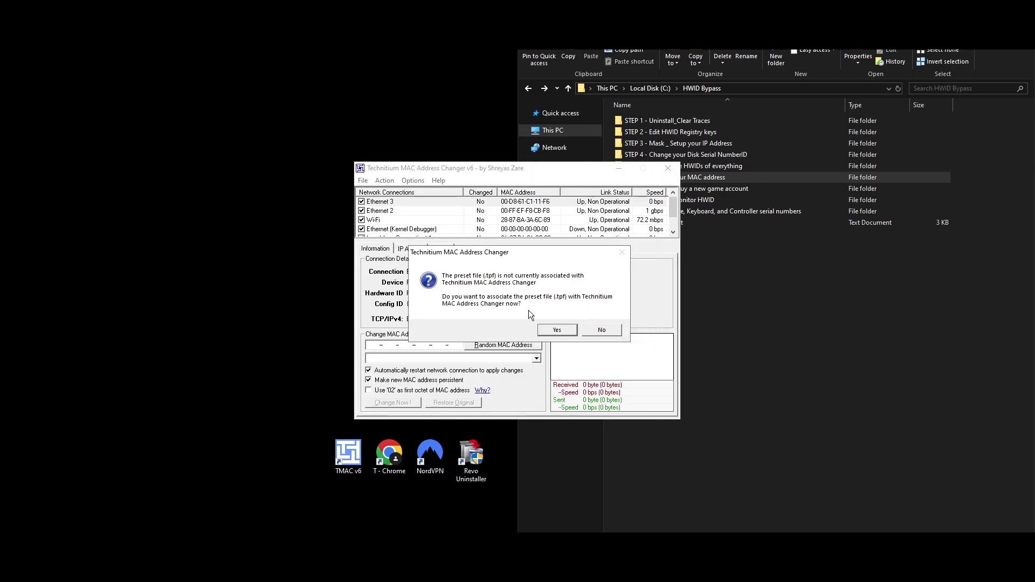
left_click(556, 331)
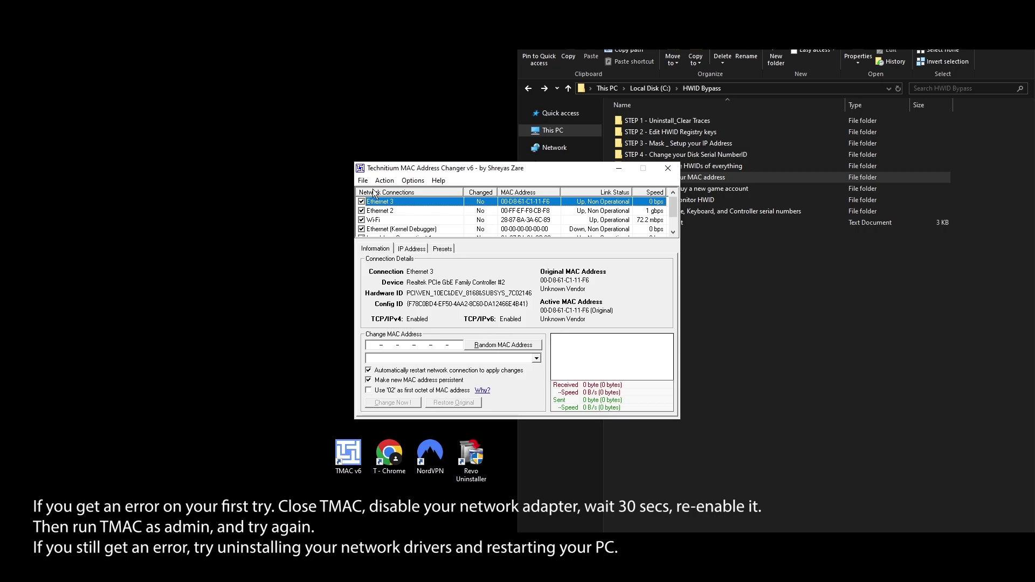
left_click(428, 211)
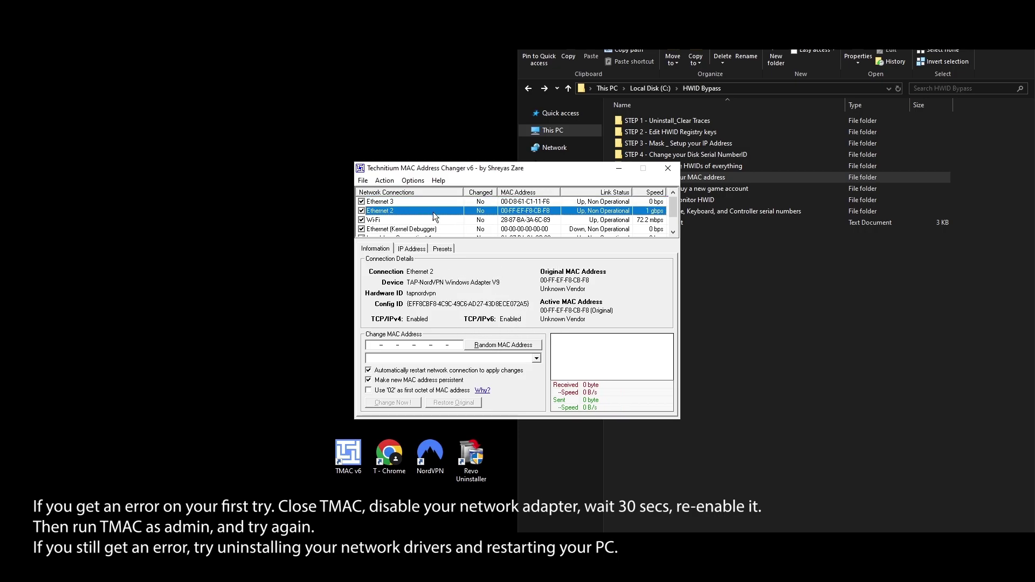
left_click(384, 201)
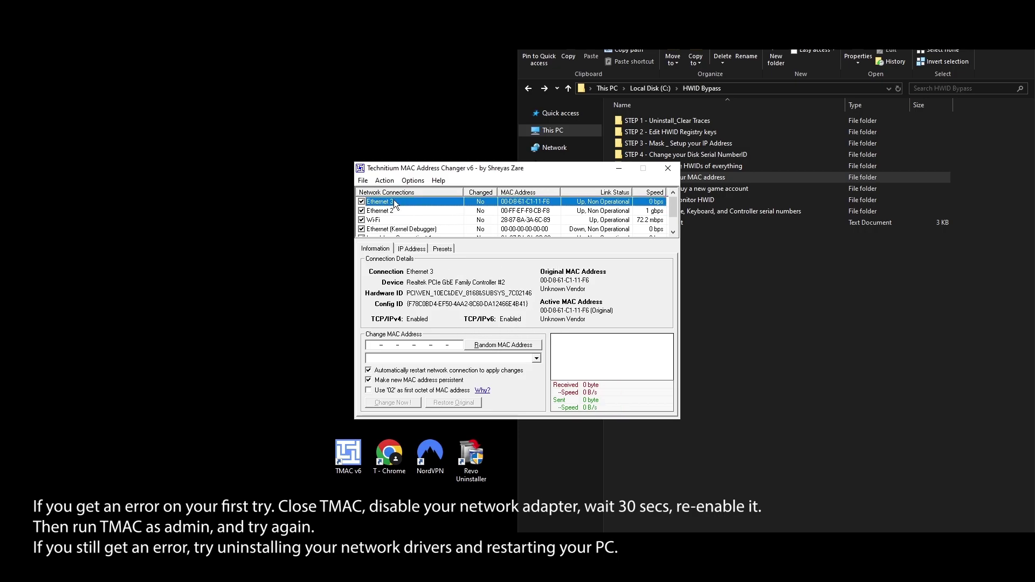
left_click(499, 344)
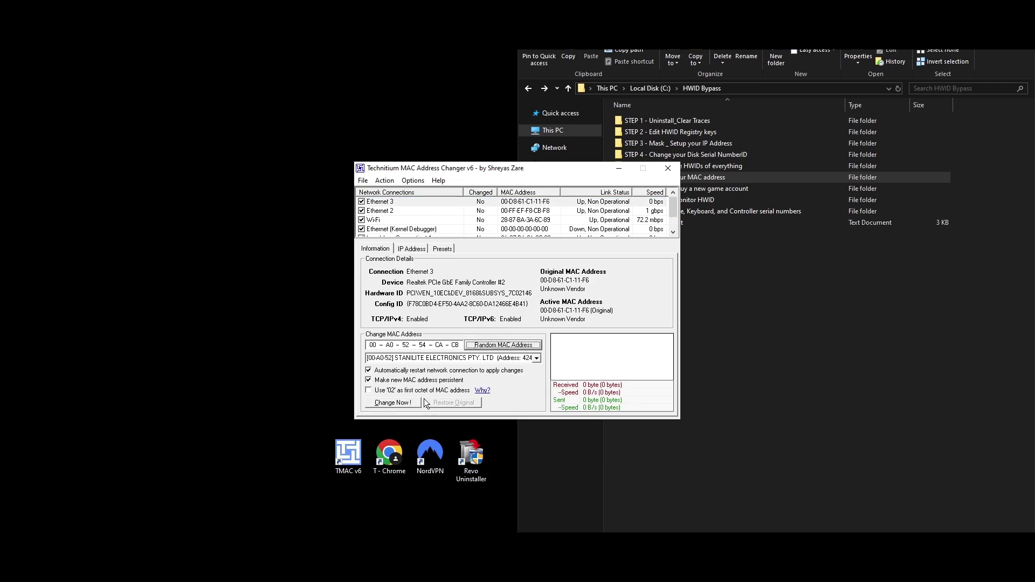
left_click(404, 405)
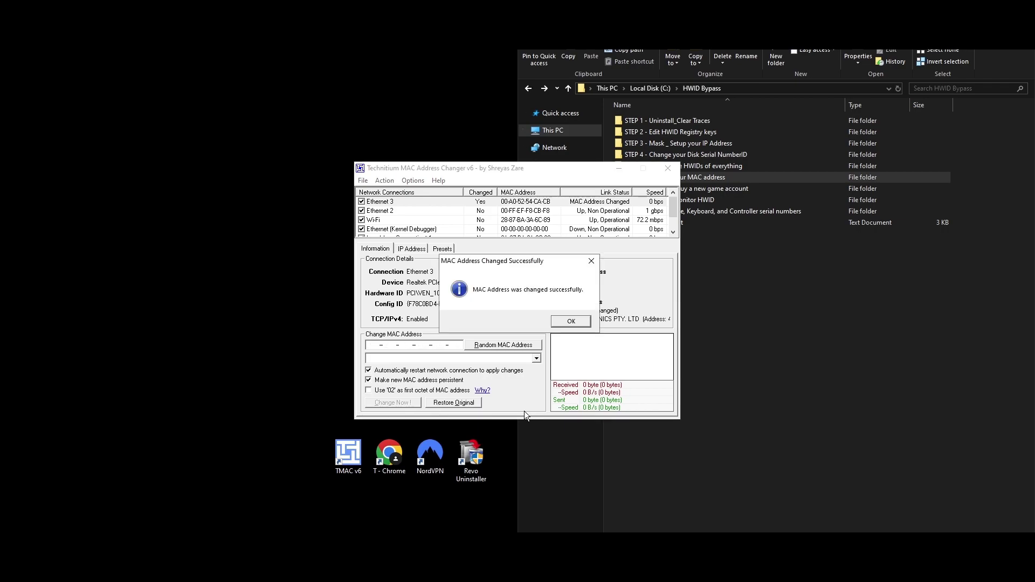
left_click(572, 321)
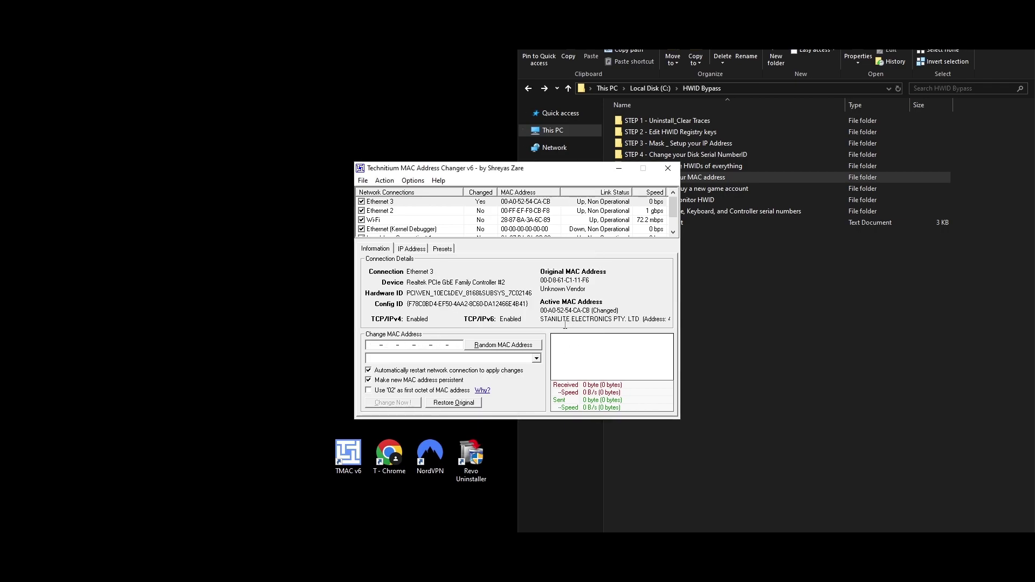
- Close TMAC and open the G2G marketplace shortcut from the STEP 7 account folder
left_click(670, 170)
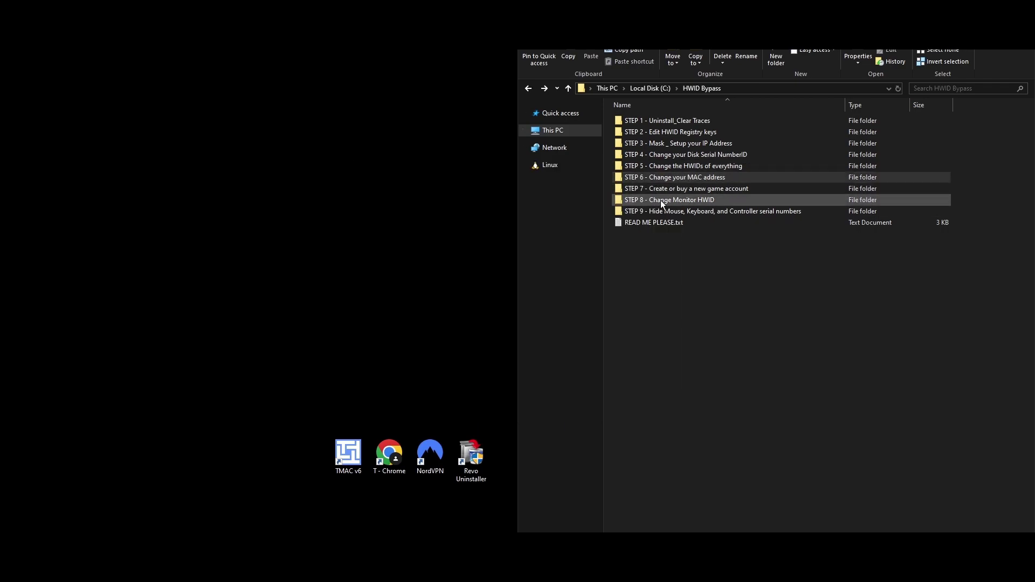
double_click(697, 186)
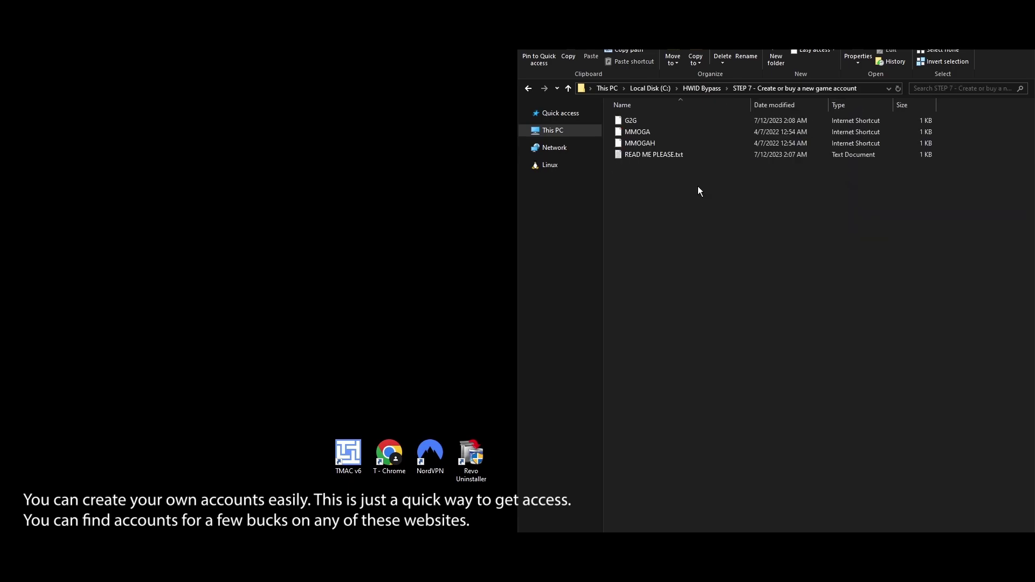
double_click(650, 118)
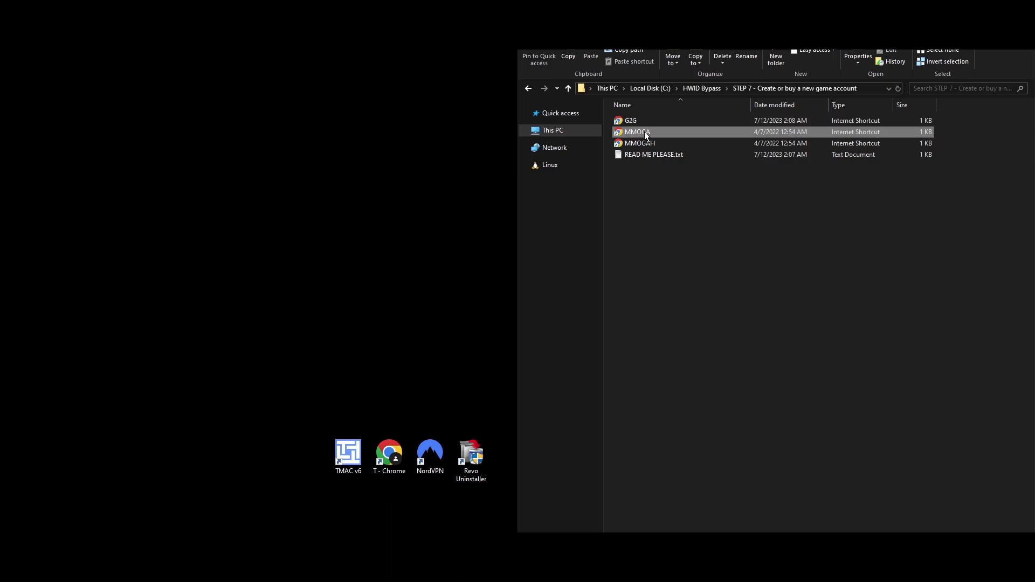
- View and close the MMOGA and MMOGAH sites, then return to the HWID Bypass folder
double_click(645, 131)
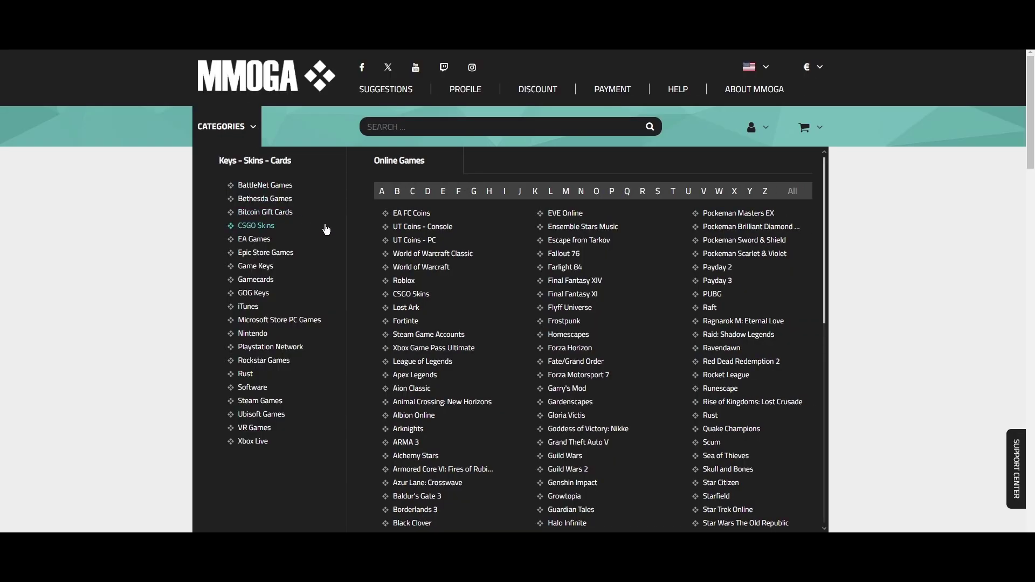
key("alt+F4")
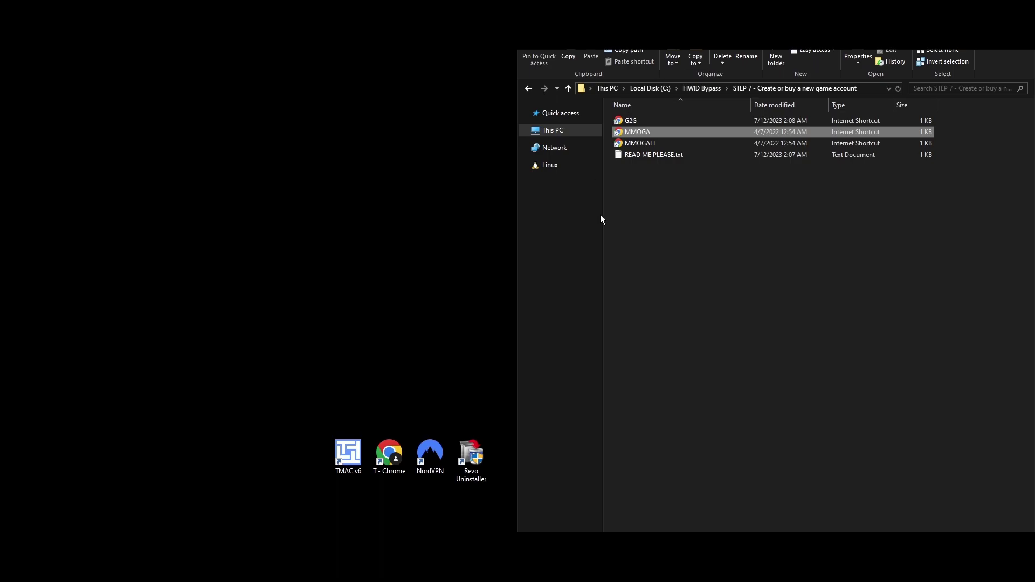
double_click(639, 142)
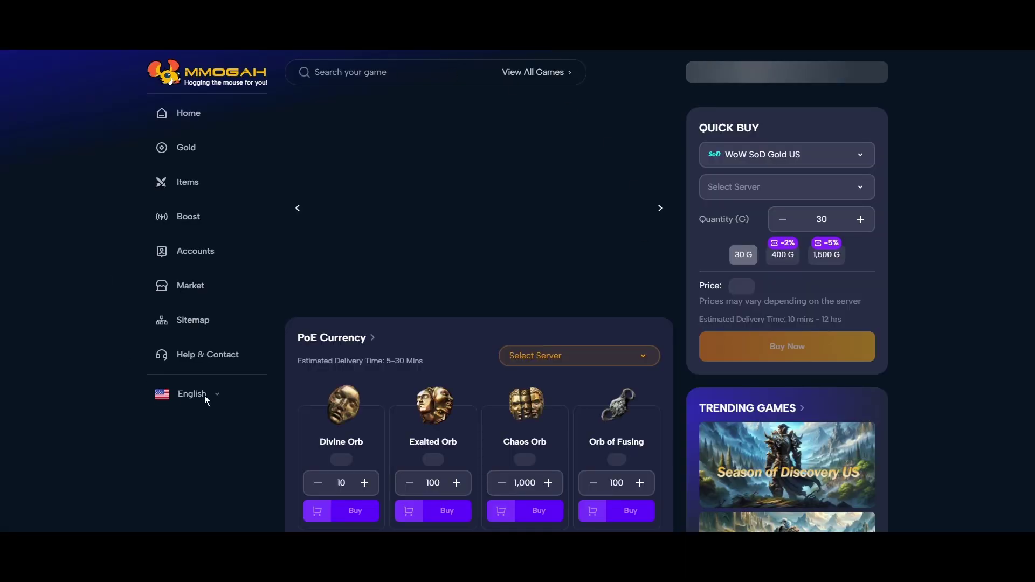
key("alt+F4")
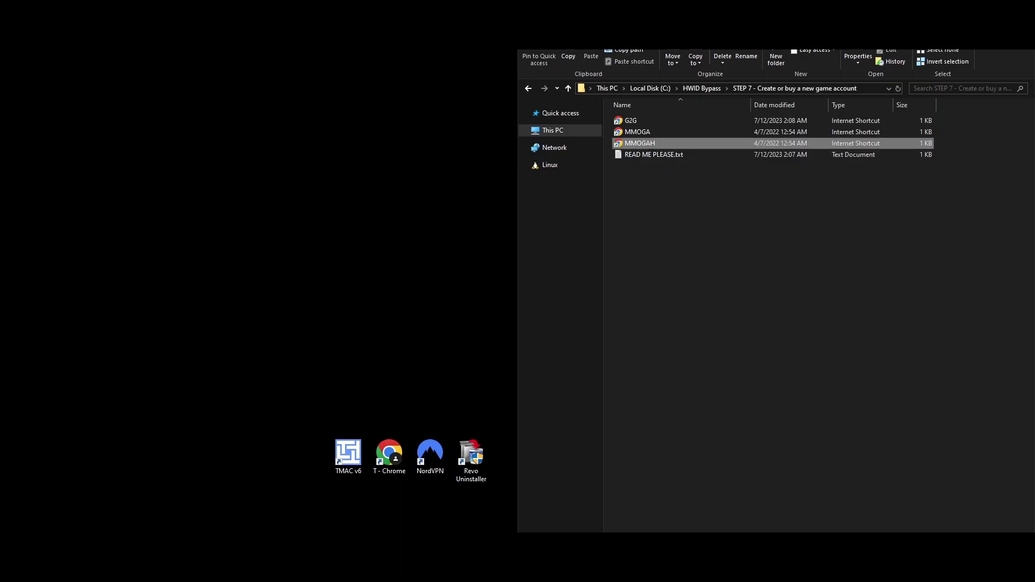
left_click(527, 88)
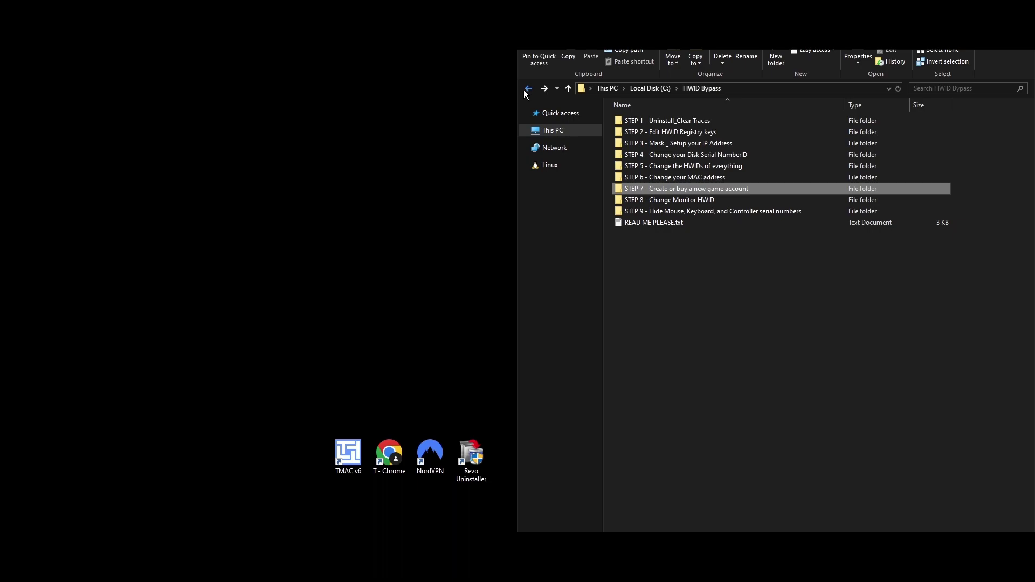
- Run CRU.exe as administrator from the STEP 8 - Change Monitor HWID folder
left_click(700, 331)
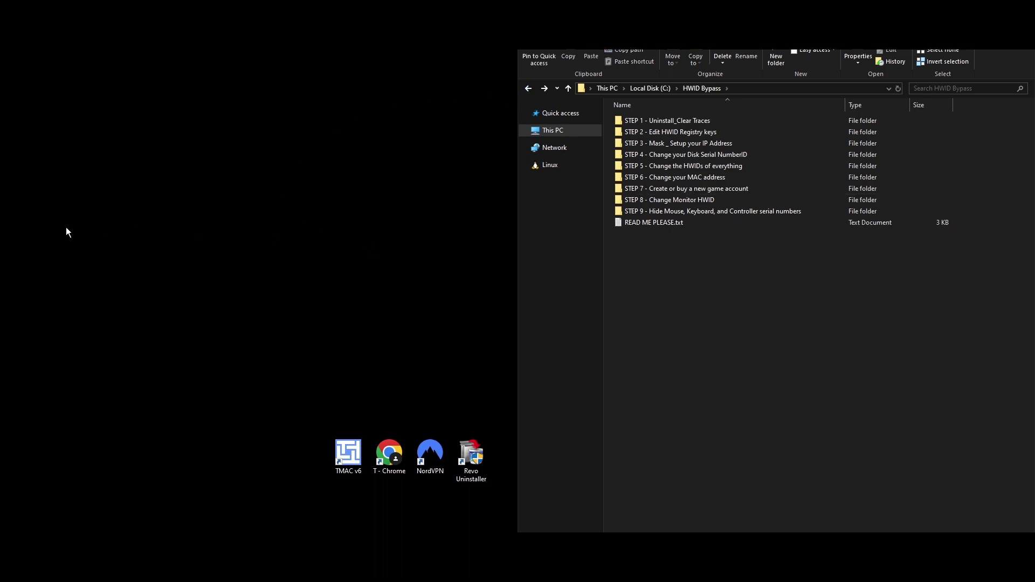
double_click(651, 202)
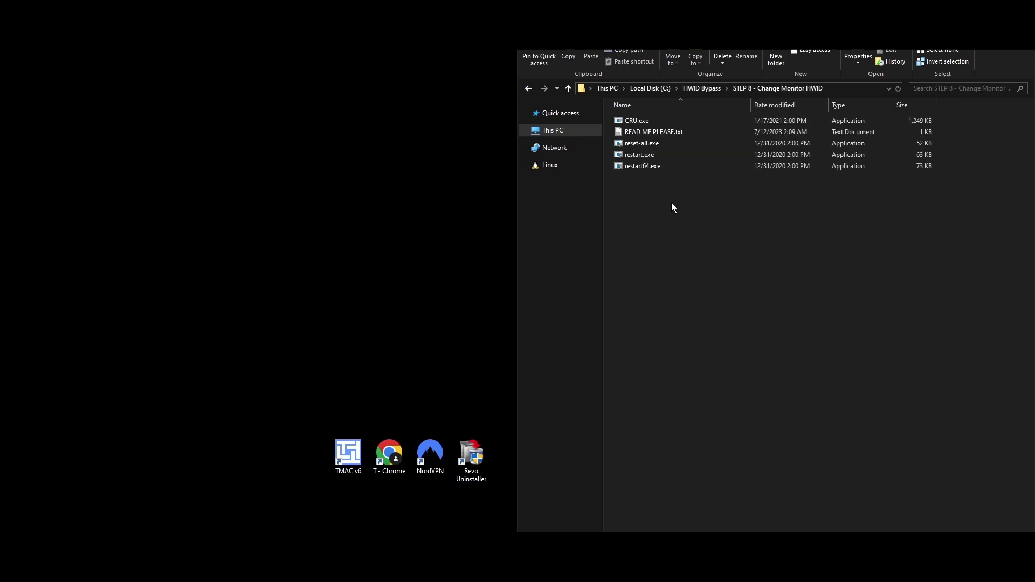
right_click(628, 122)
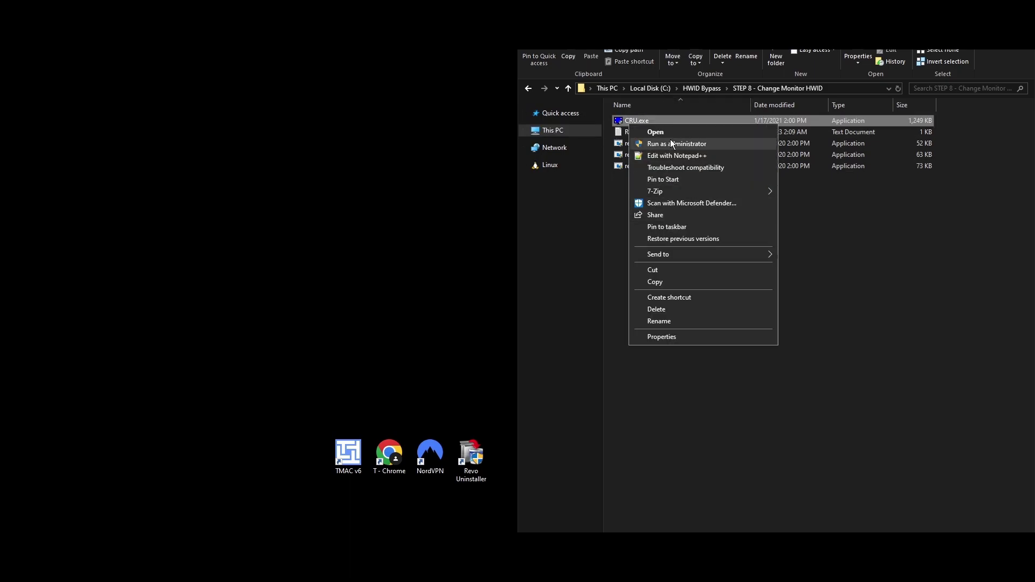
left_click(670, 143)
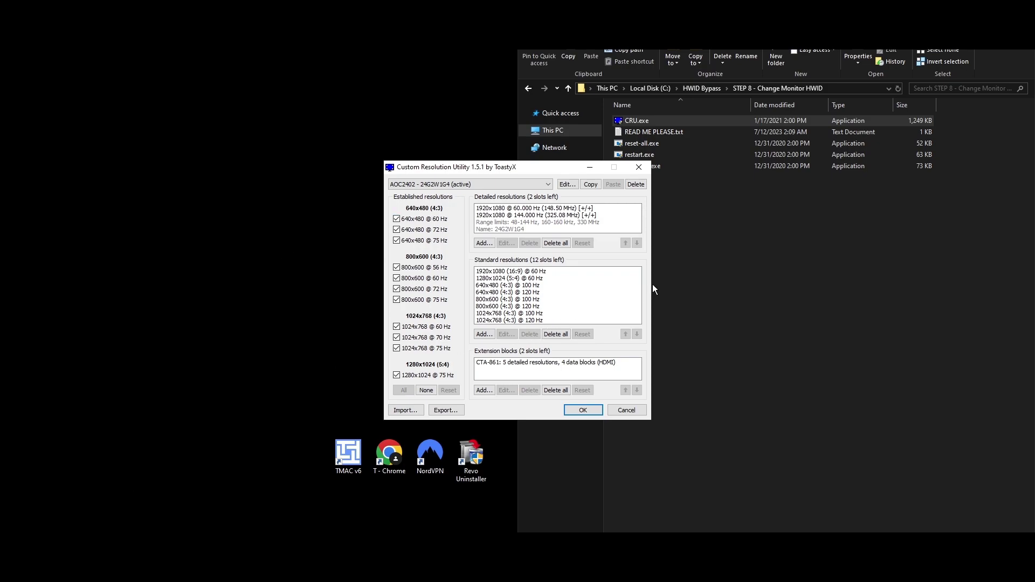
- Set the active monitor's ID serial to 6289 and close Custom Resolution Utility
left_click(482, 184)
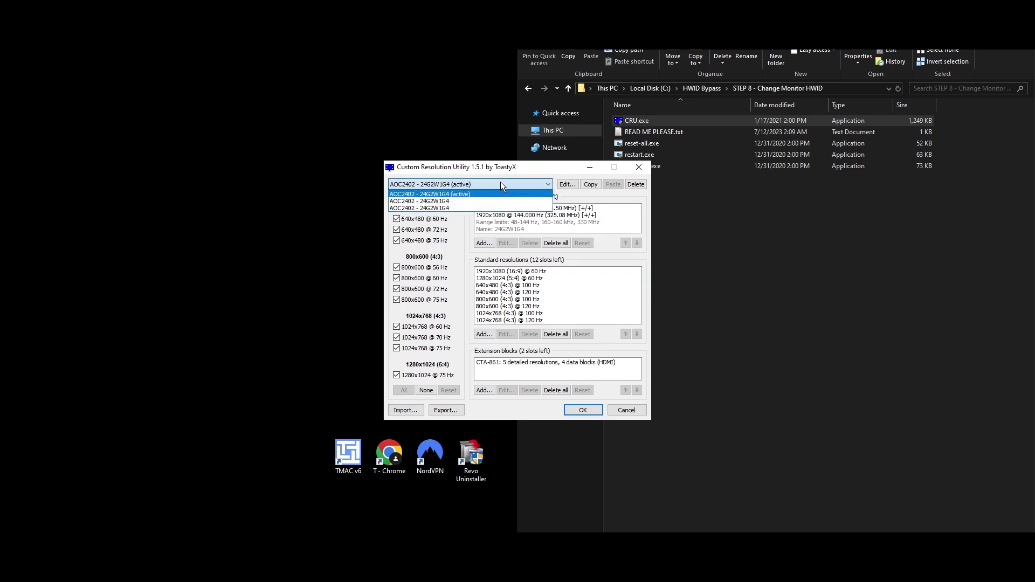
left_click(503, 183)
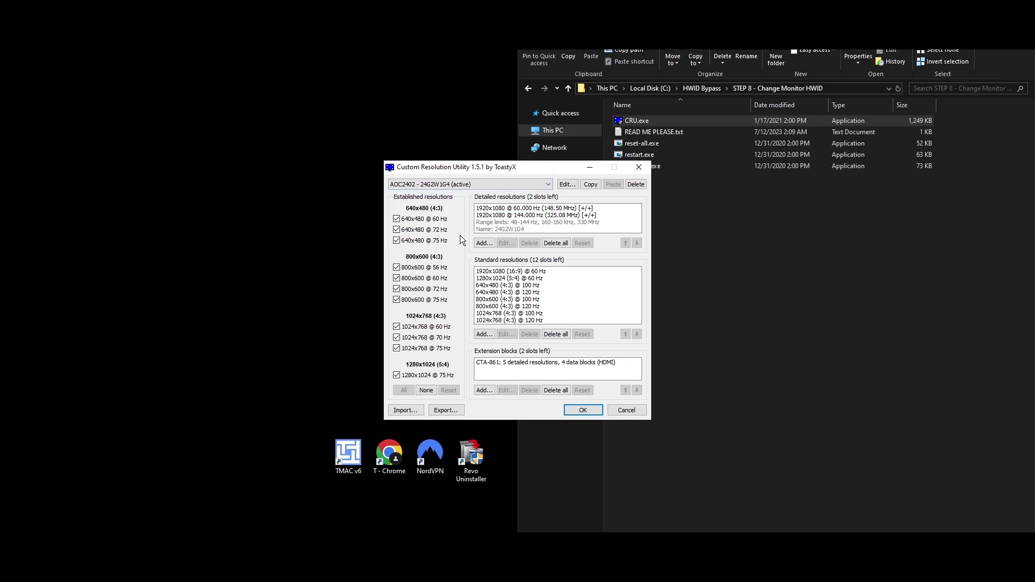
left_click(566, 184)
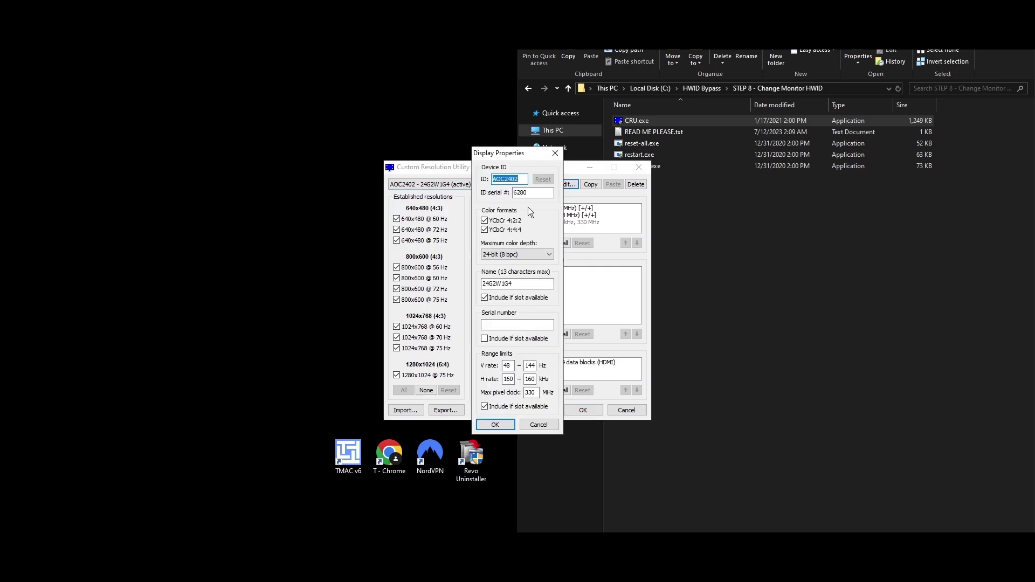
key("Tab")
type("6289")
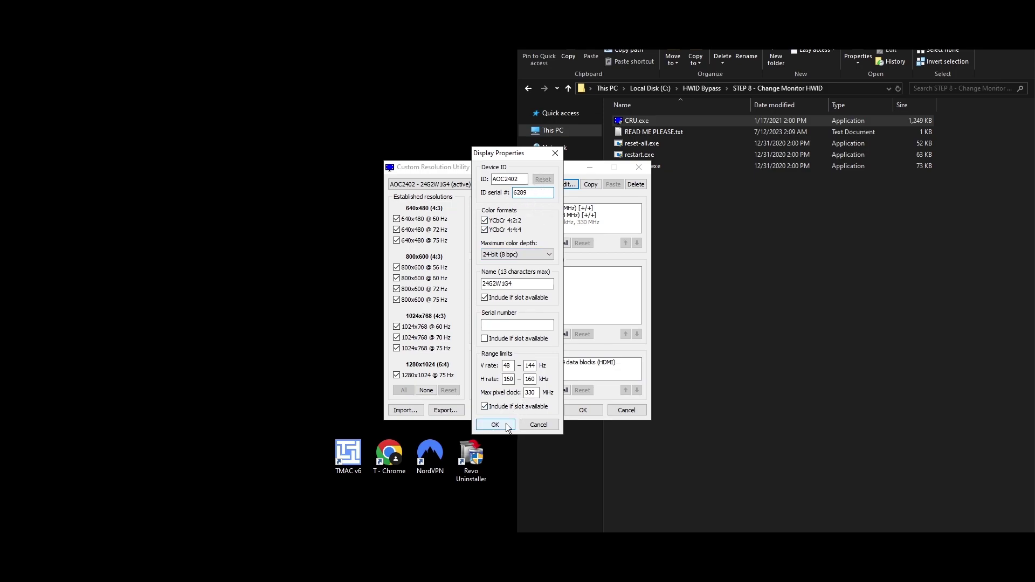
left_click(539, 424)
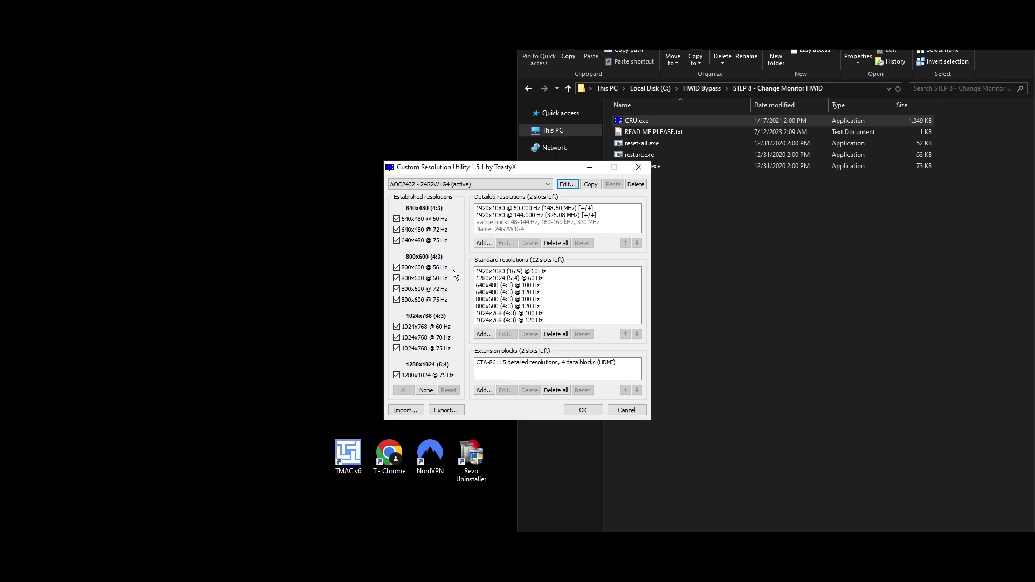
left_click(627, 411)
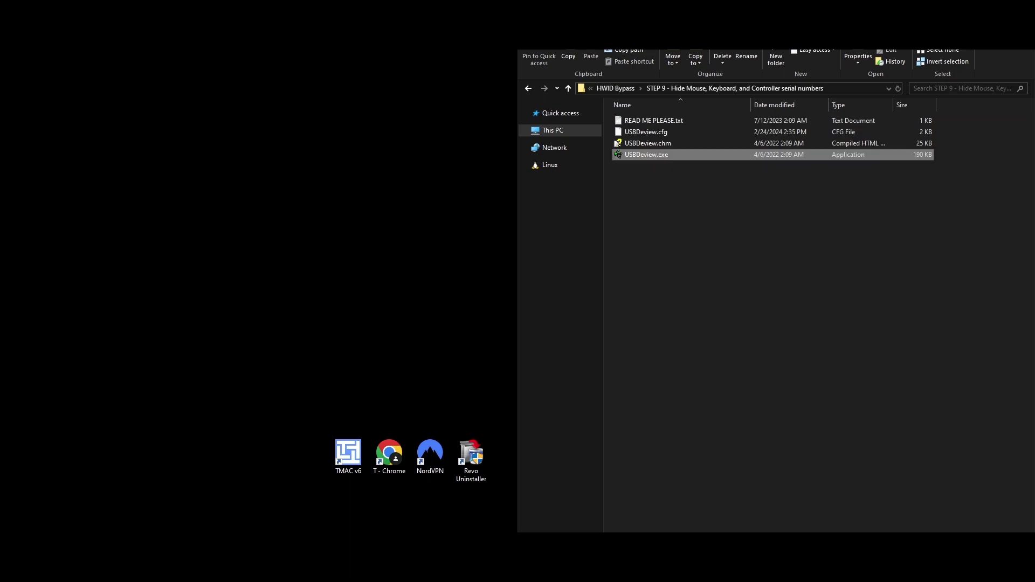
- Run USBDeview as administrator and bring up options for the BenQ ZOWIE Gaming Mouse
right_click(642, 156)
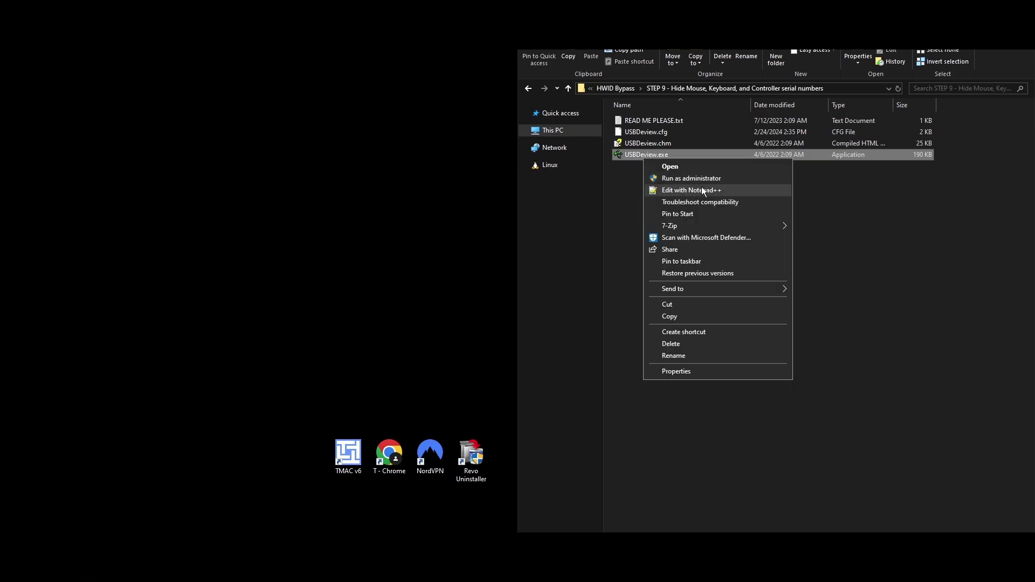
left_click(717, 179)
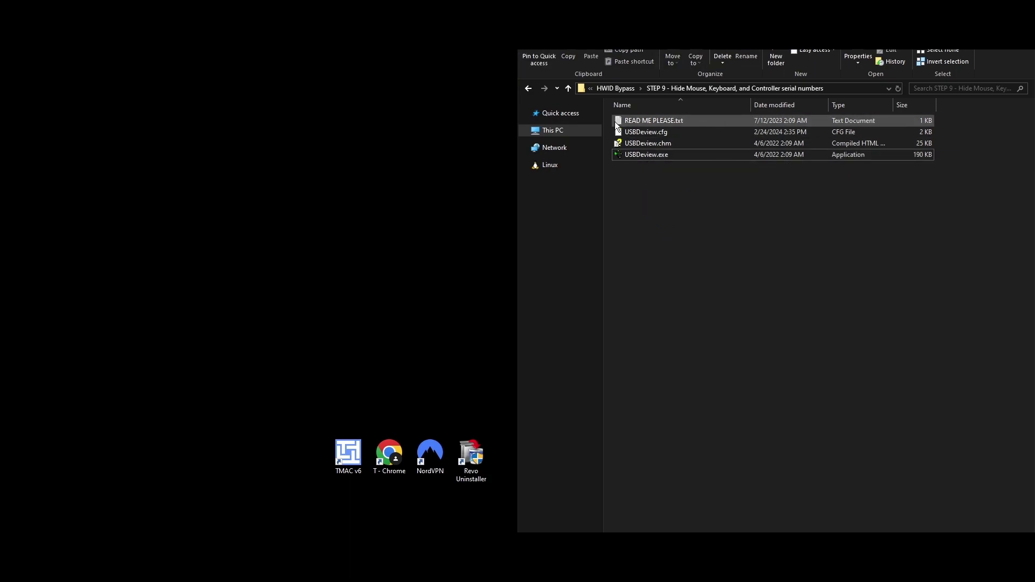
right_click(647, 153)
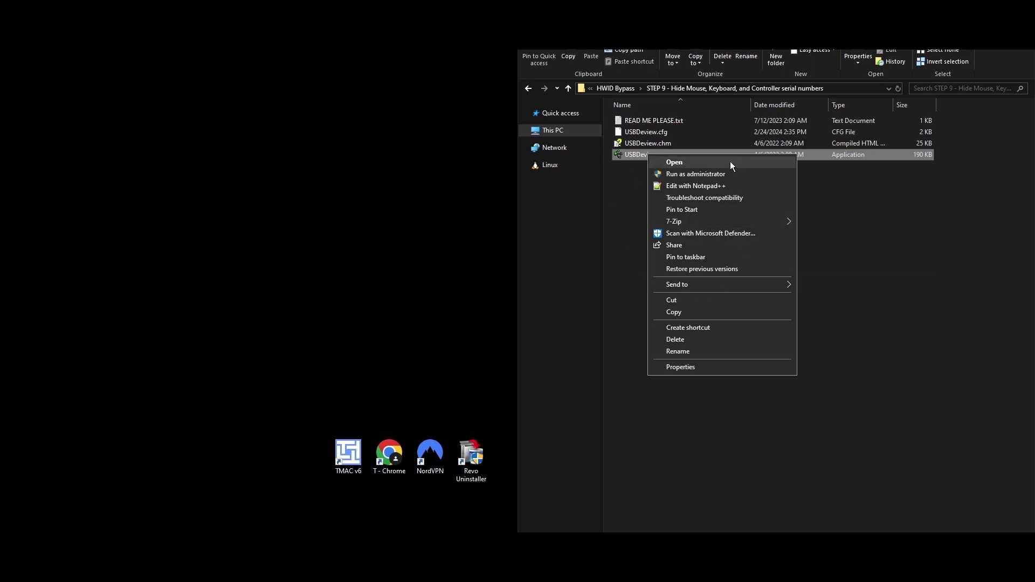
left_click(707, 173)
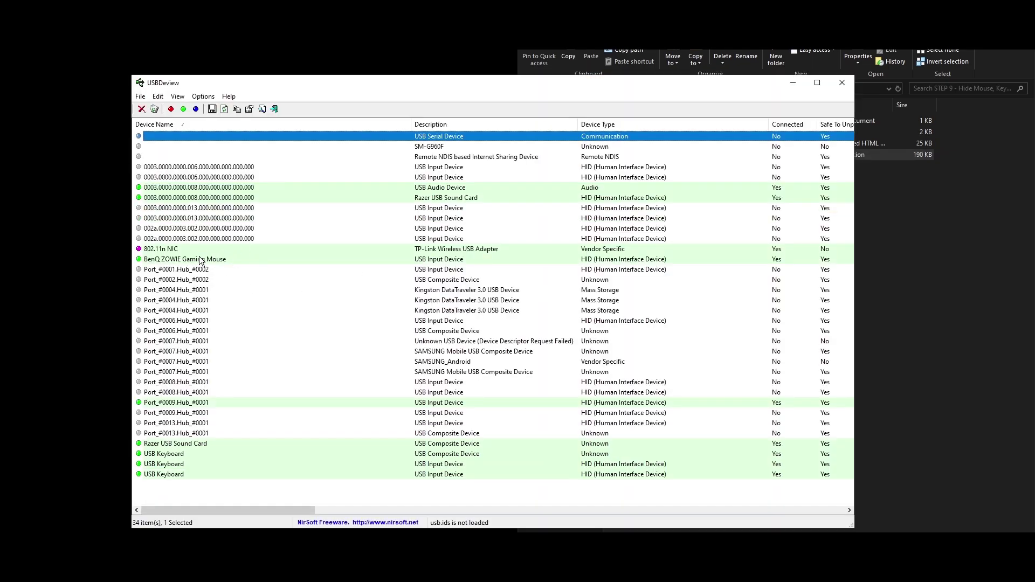
right_click(147, 260)
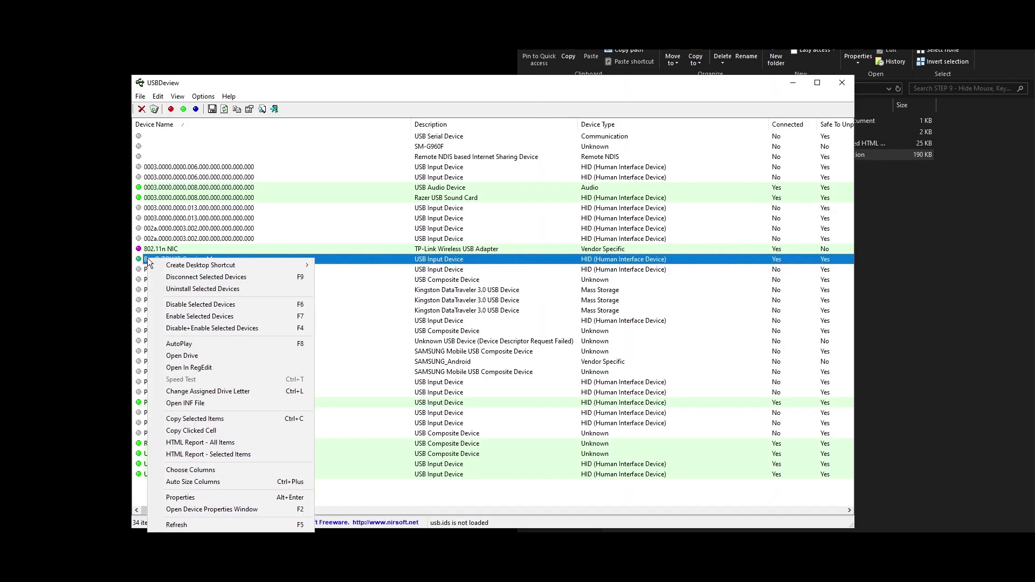
- Deny Read to ALL APPLICATION PACKAGES on registry key 6&976cc38&0&2, then close Registry Editor
left_click(188, 367)
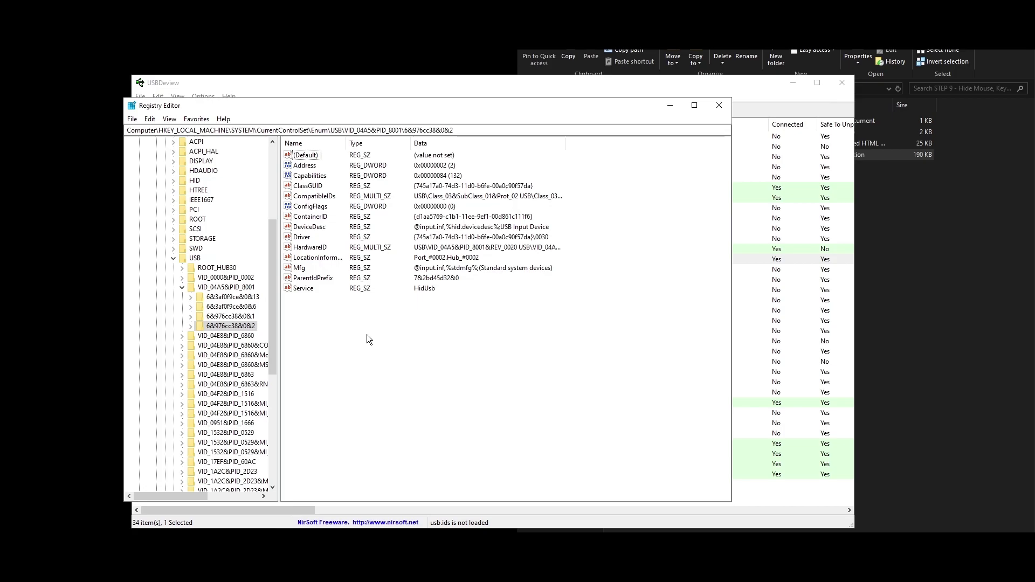
right_click(242, 326)
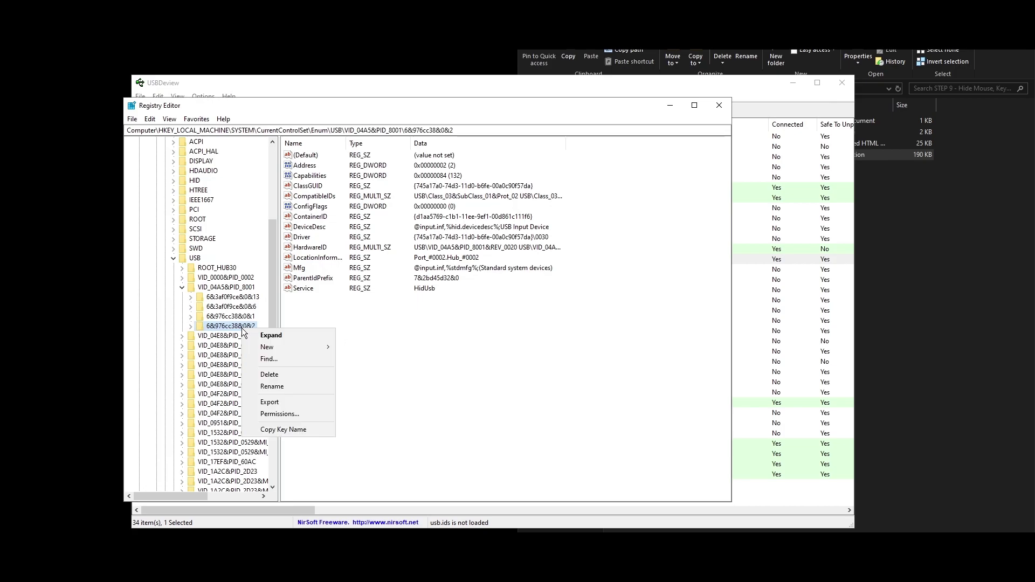
left_click(328, 415)
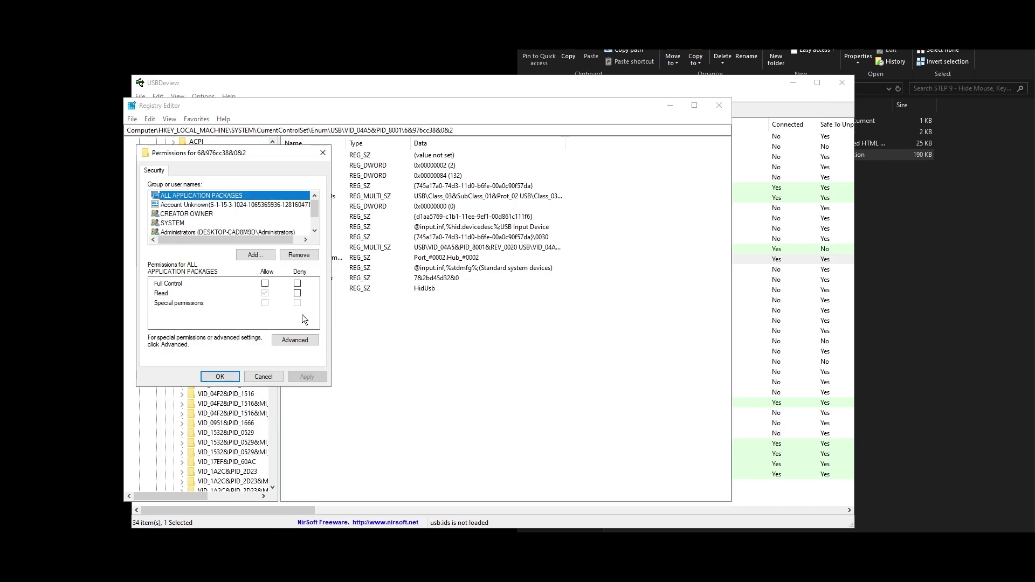
left_click(297, 293)
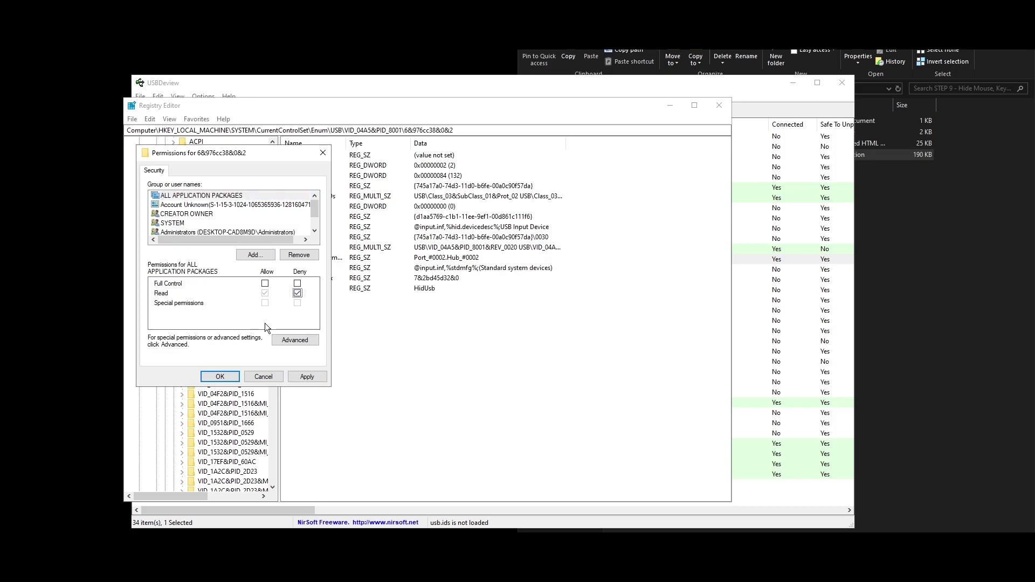
left_click(305, 375)
left_click(558, 338)
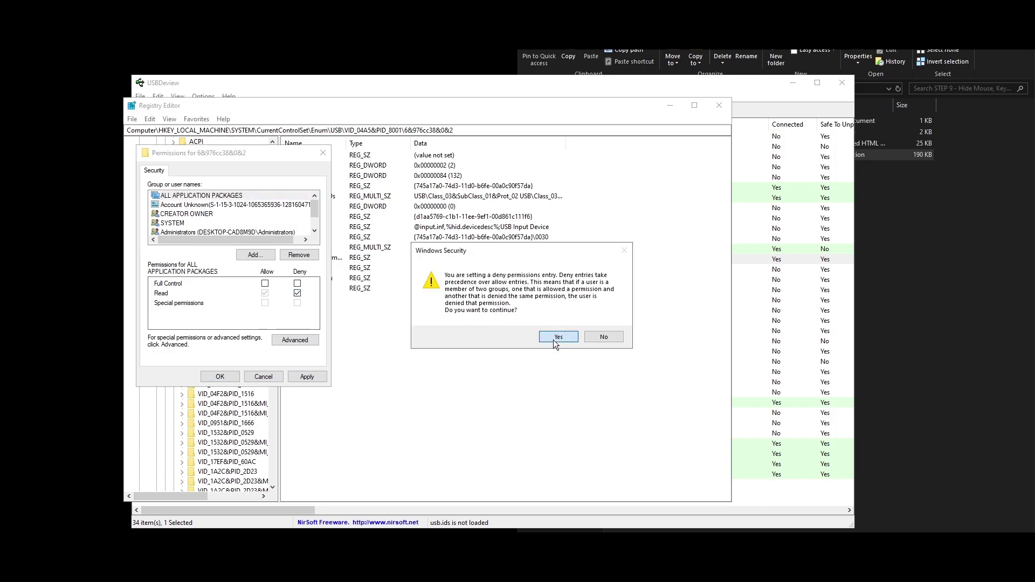
left_click(238, 379)
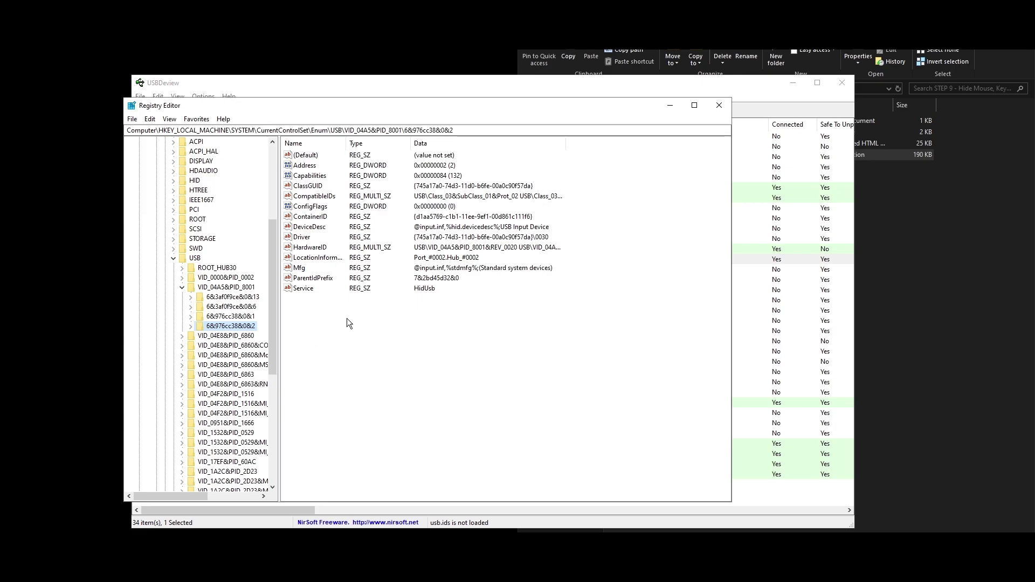
left_click(719, 108)
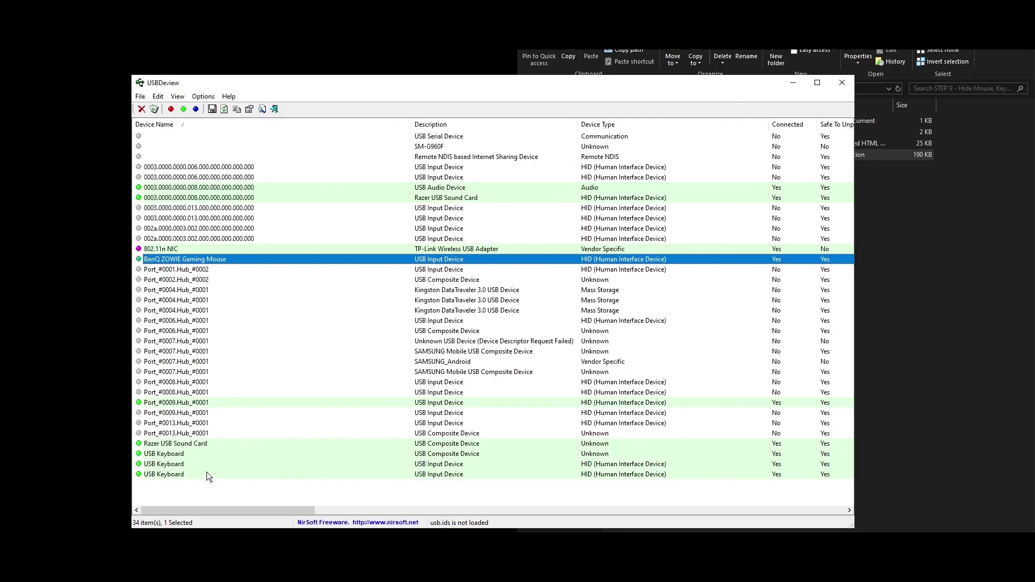
- Close USBDeview, go back to HWID Bypass, and close the File Explorer window
left_click(192, 402)
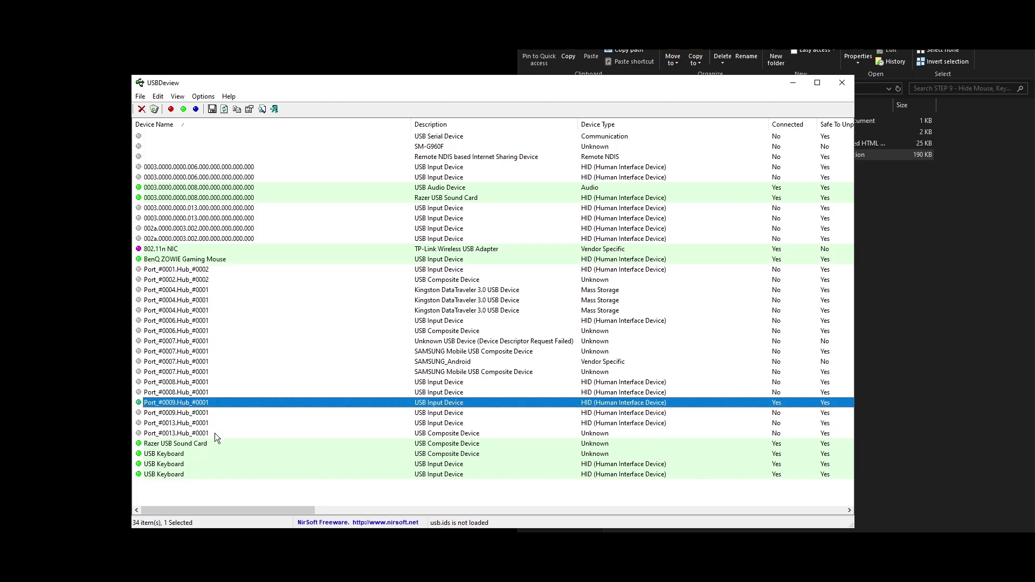
left_click(204, 445)
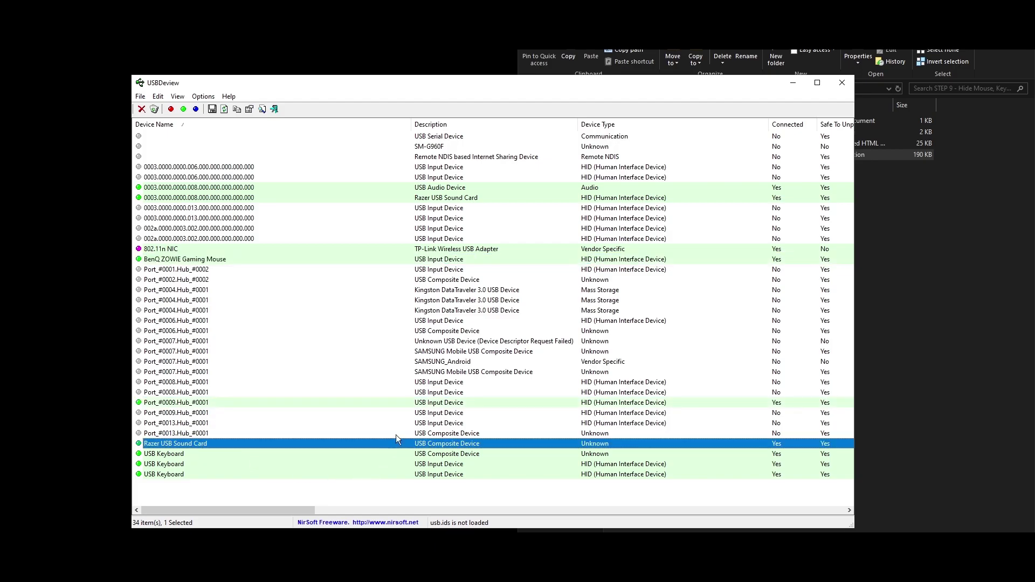
left_click(841, 83)
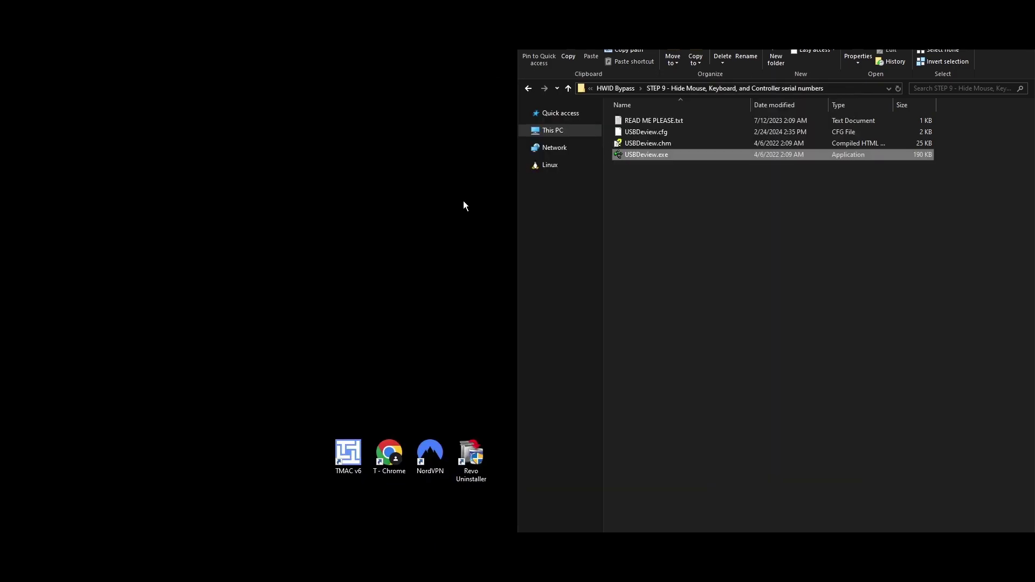
left_click(529, 88)
left_click(700, 271)
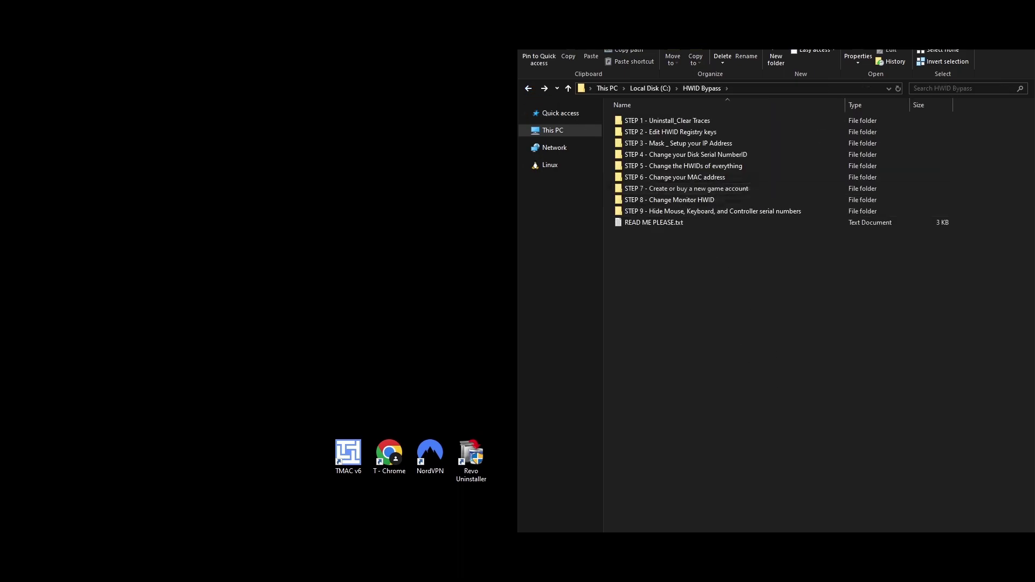
key("alt+F4")
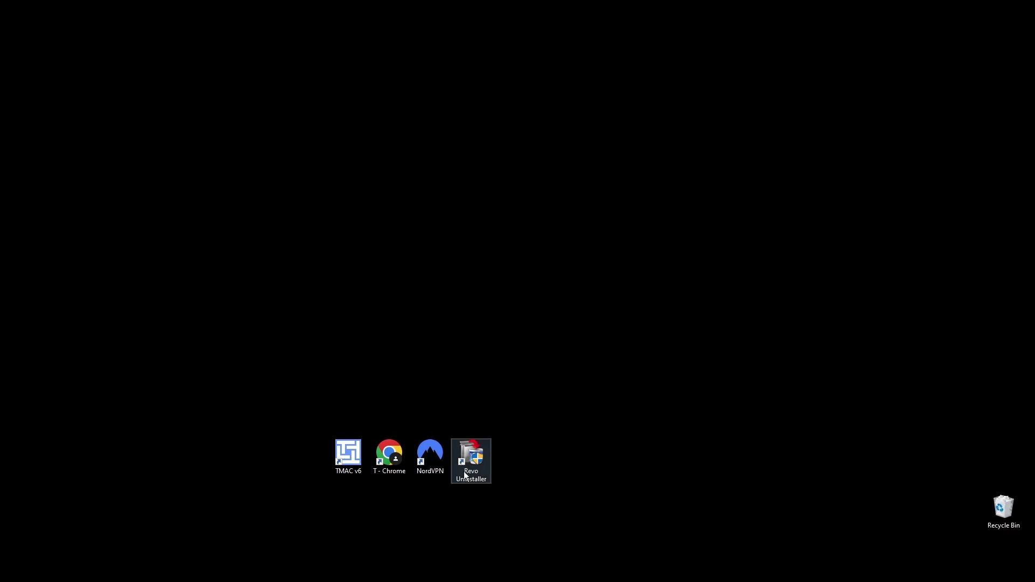
- Launch NordVPN and turn on the Internet Kill Switch
double_click(441, 455)
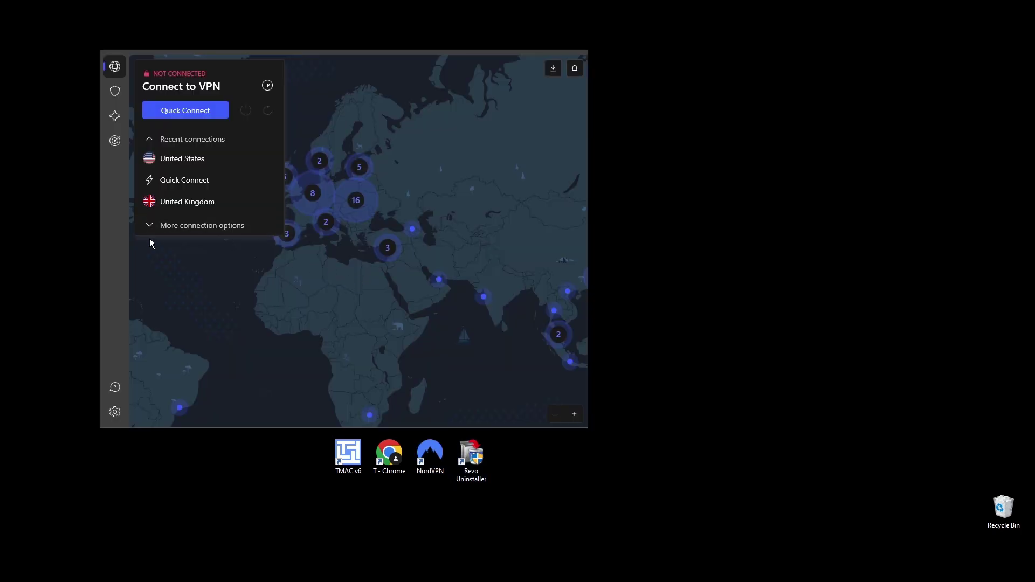
left_click(115, 412)
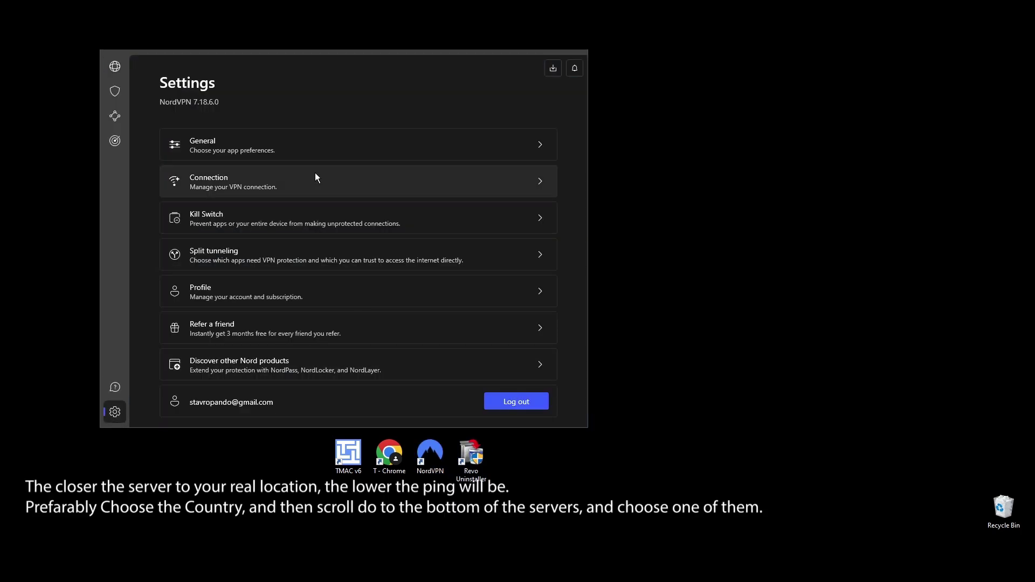
left_click(251, 220)
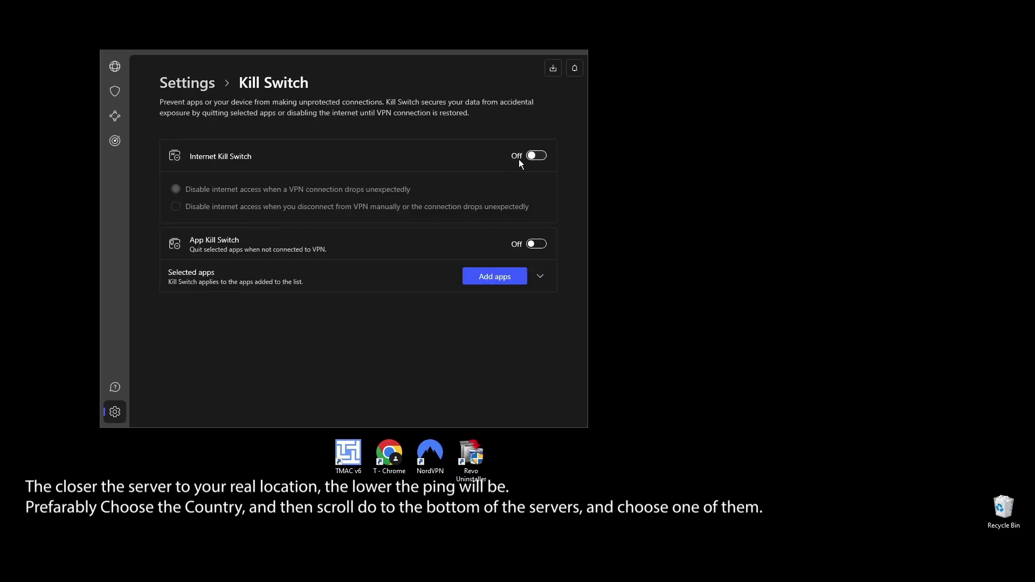
left_click(535, 156)
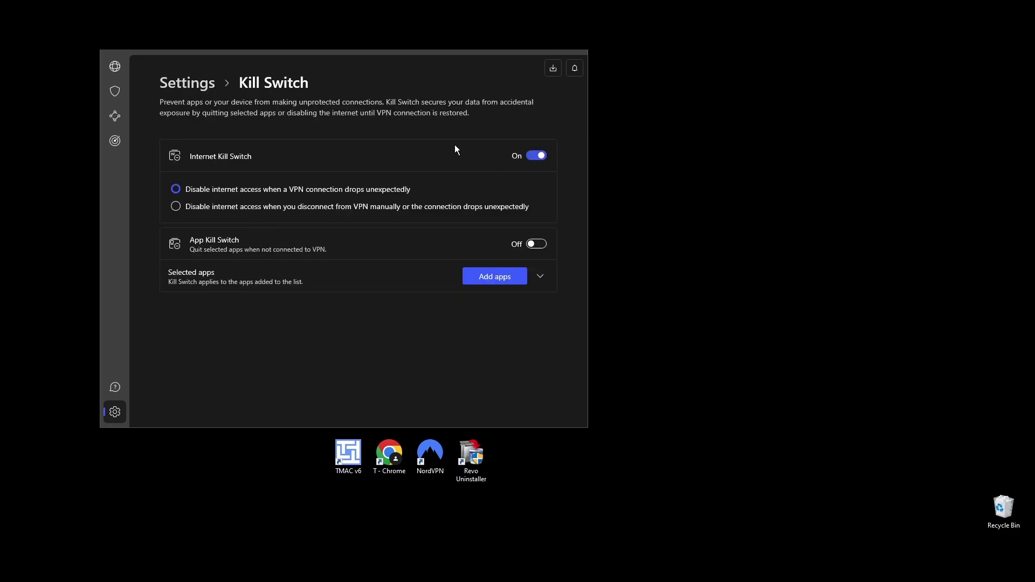
- Quick Connect NordVPN to United States #8672 and launch Chrome
left_click(186, 85)
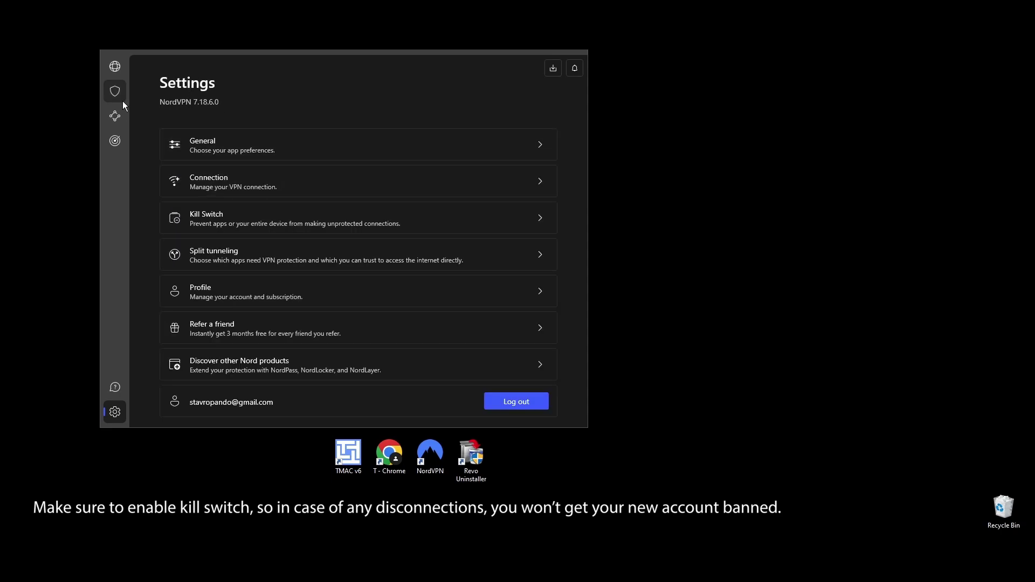
left_click(115, 66)
left_click(182, 158)
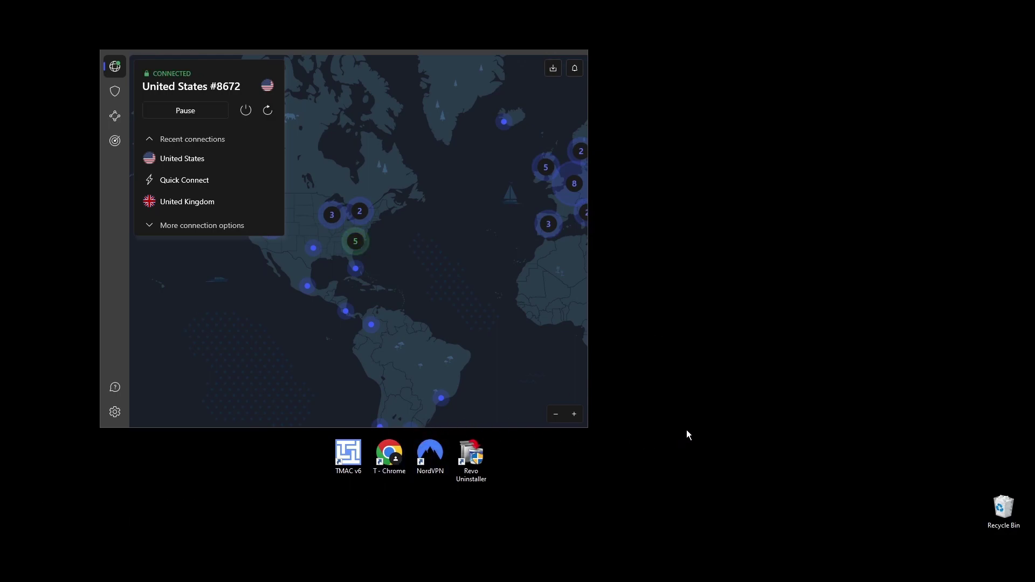
left_click(397, 456)
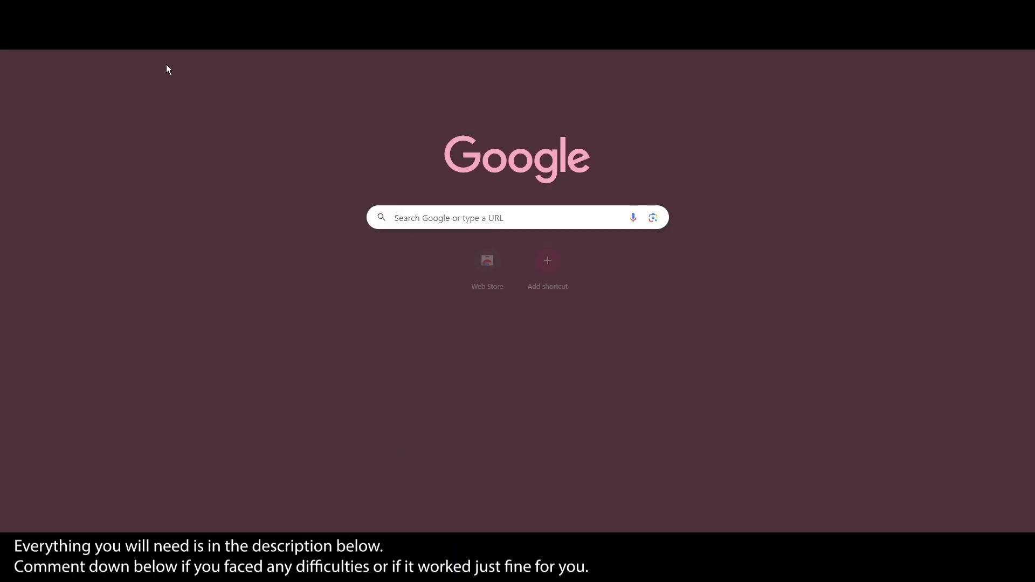